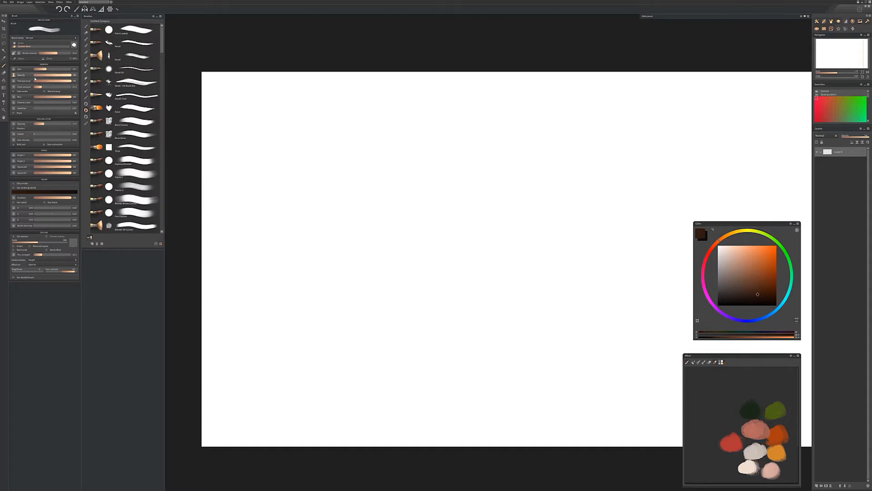
Paint a dark brown test stroke near the upper-left corner of the blank canvas
mouse_move(275, 107)
left_mouse_down()
mouse_move(334, 135)
mouse_move(273, 179)
mouse_move(252, 161)
left_mouse_up()
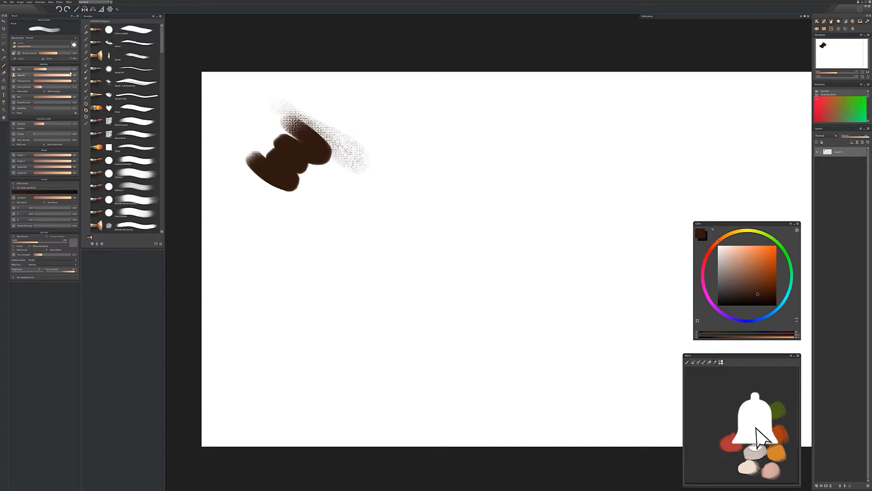
Review the maximum brush size setting in the performance preferences and close the preferences
left_click(5, 2)
left_click(19, 48)
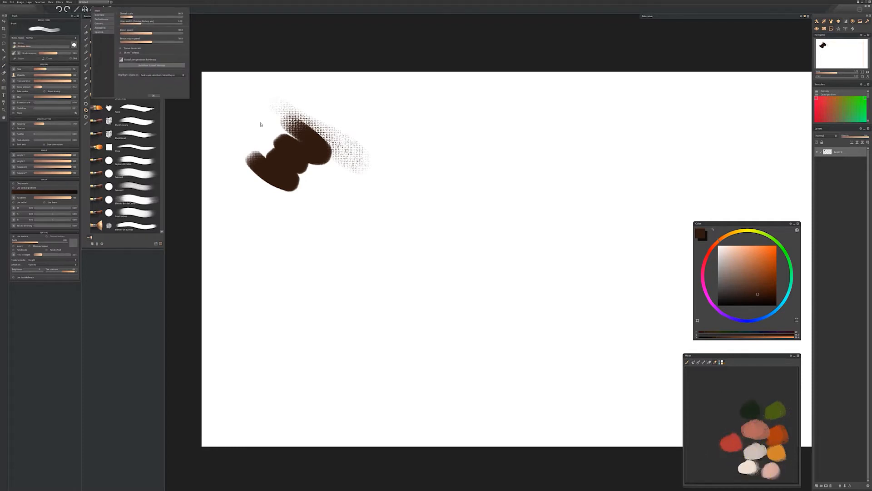
left_click(103, 20)
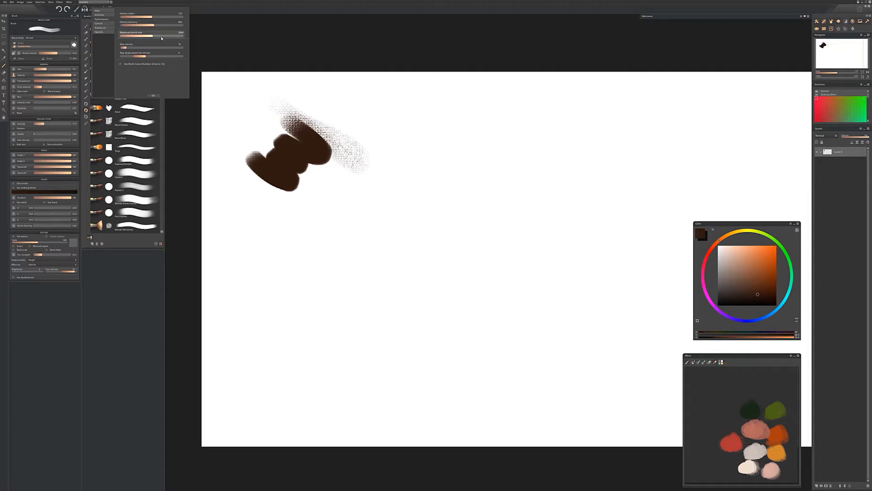
left_click_drag(183, 39, 163, 40)
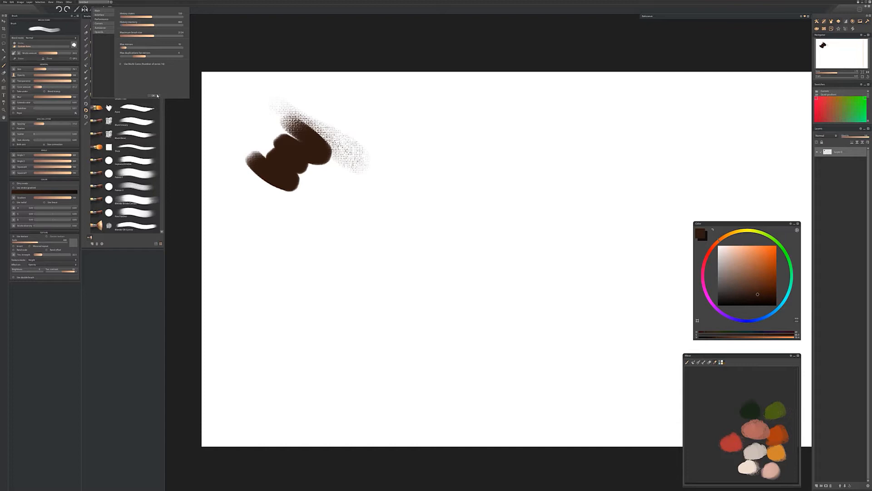
left_click(153, 96)
Paint several dark brown test strokes of different widths in the upper-left area of the canvas
mouse_move(366, 105)
left_mouse_down()
mouse_move(390, 120)
mouse_move(370, 182)
left_mouse_up()
mouse_move(339, 226)
left_mouse_down()
mouse_move(562, 250)
mouse_move(654, 242)
mouse_move(349, 216)
left_mouse_up()
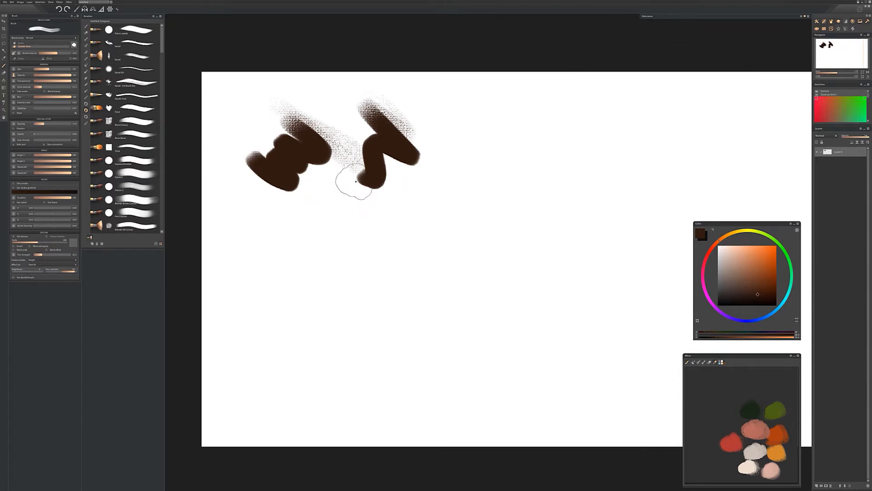
scroll(371, 196, "down", 5)
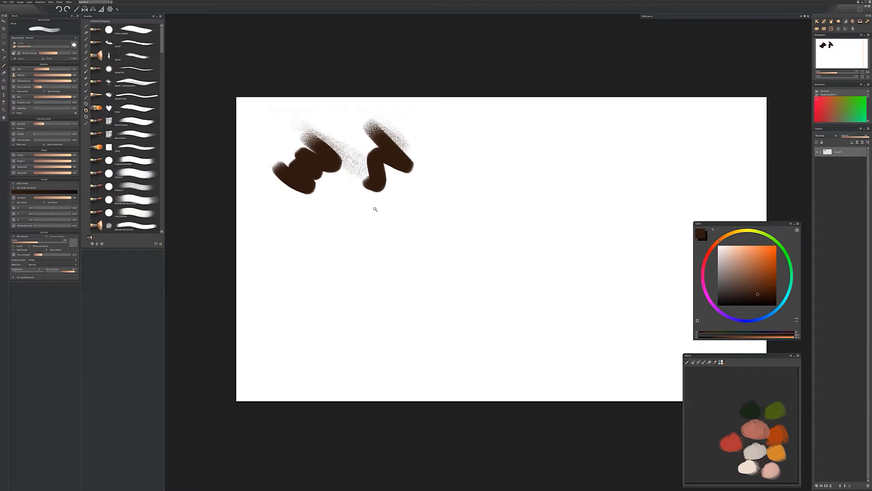
scroll(366, 211, "up", 7)
scroll(354, 212, "down", 5)
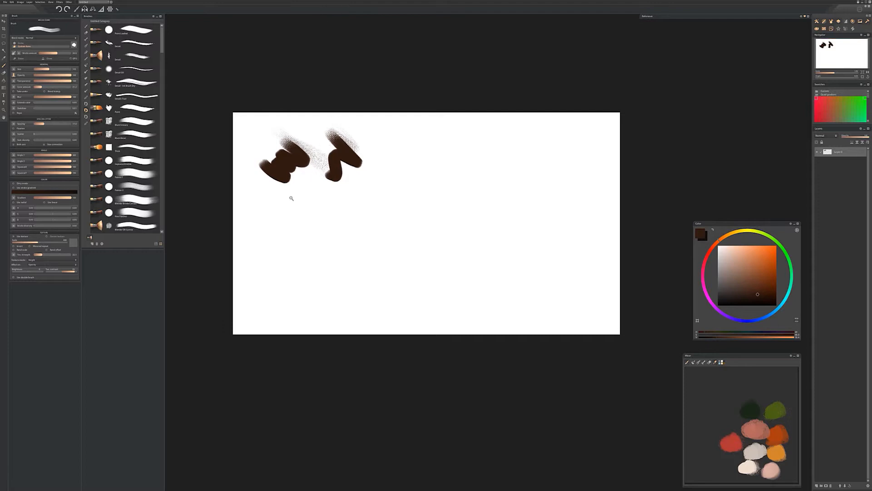
scroll(291, 198, "up", 3)
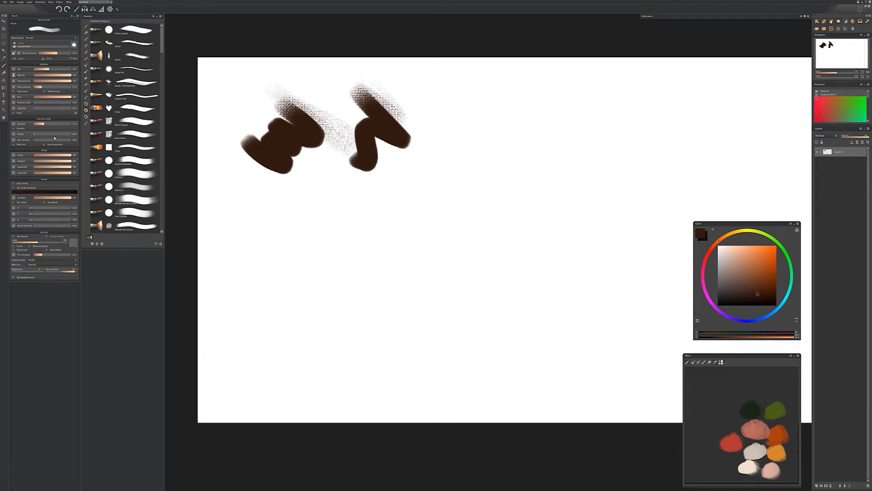
mouse_move(236, 200)
left_mouse_down()
mouse_move(317, 230)
mouse_move(359, 184)
left_mouse_up()
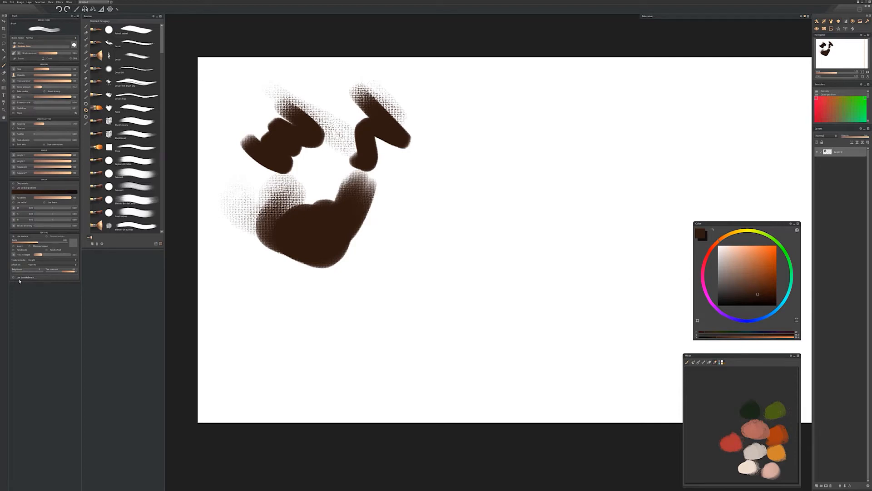
mouse_move(261, 205)
left_mouse_down()
mouse_move(313, 148)
mouse_move(291, 200)
left_mouse_up()
left_click_drag(223, 84, 230, 300)
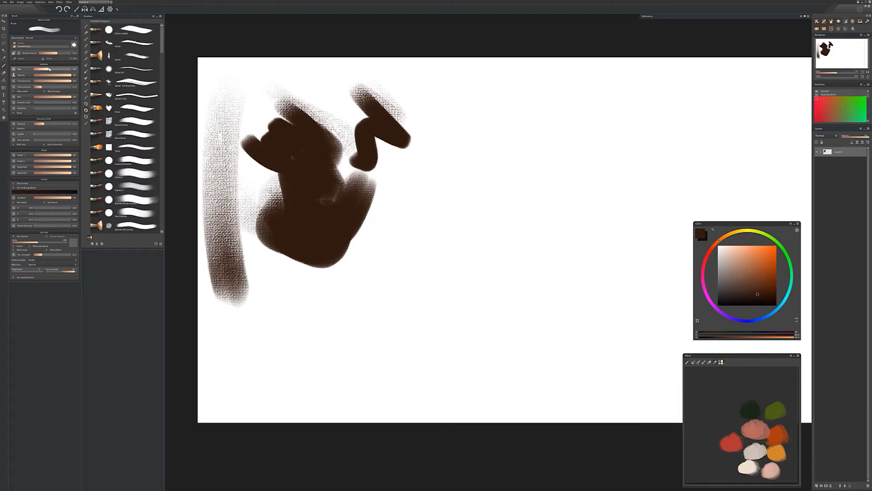
Enlarge the brush and paint a very broad dark brown test stroke across the middle of the canvas
left_click_drag(50, 73, 53, 71)
mouse_move(52, 71)
left_mouse_down()
mouse_move(68, 70)
mouse_move(33, 69)
left_mouse_up()
mouse_move(52, 70)
left_mouse_down()
mouse_move(69, 72)
mouse_move(62, 71)
left_mouse_up()
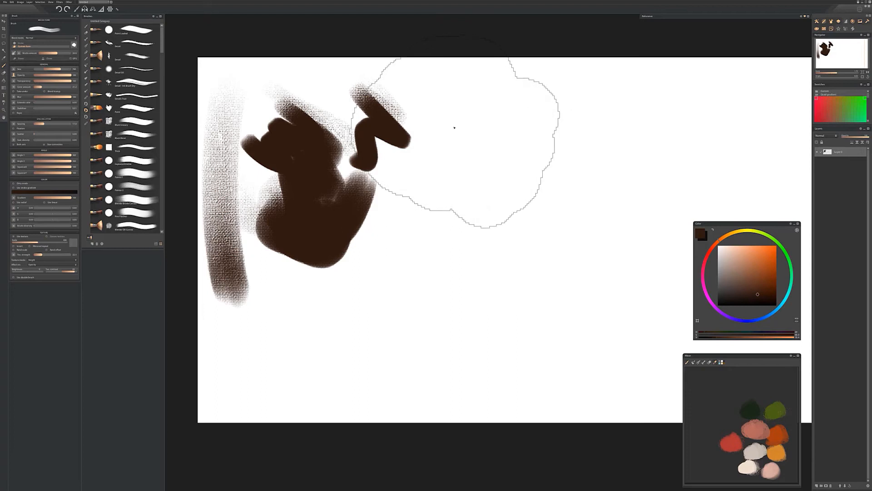
mouse_move(483, 142)
left_mouse_down()
mouse_move(539, 217)
mouse_move(491, 292)
mouse_move(386, 231)
mouse_move(334, 300)
left_mouse_up()
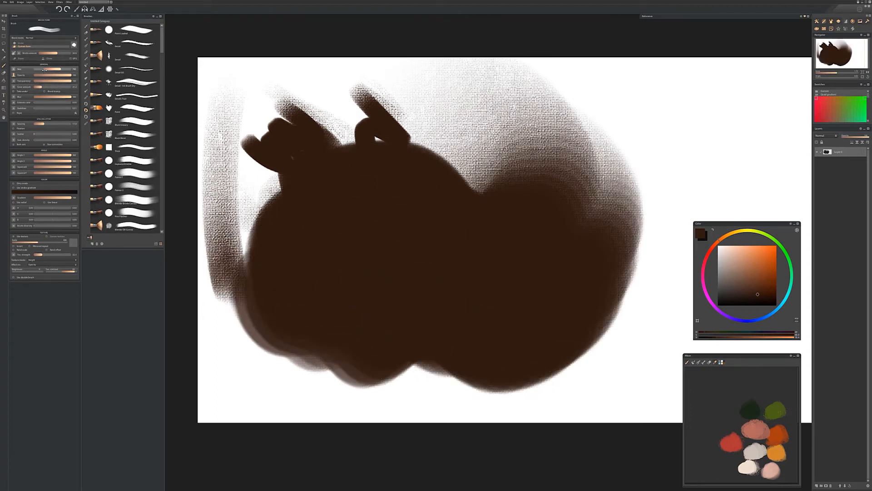
Link the brush size to pen pressure and accept its pressure curve
left_click(13, 53)
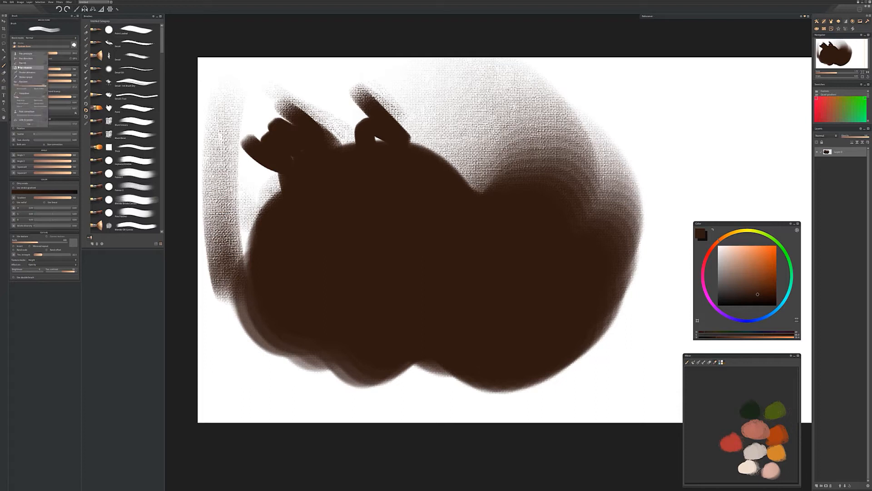
left_click(48, 54)
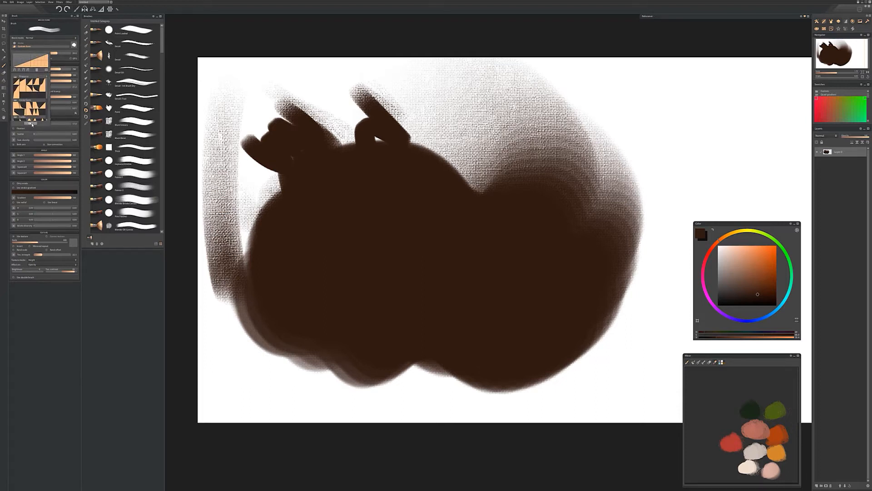
left_click(32, 124)
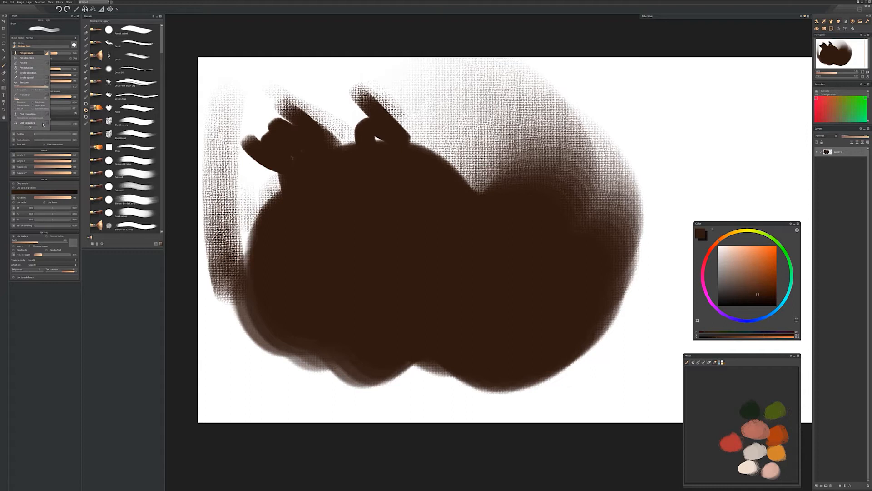
left_click(32, 129)
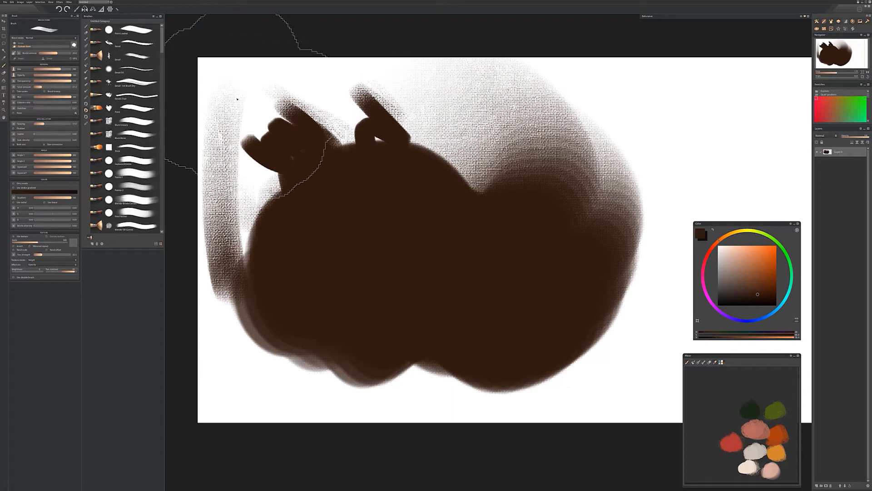
Select the whole canvas and delete all painted strokes
key("ctrl+a")
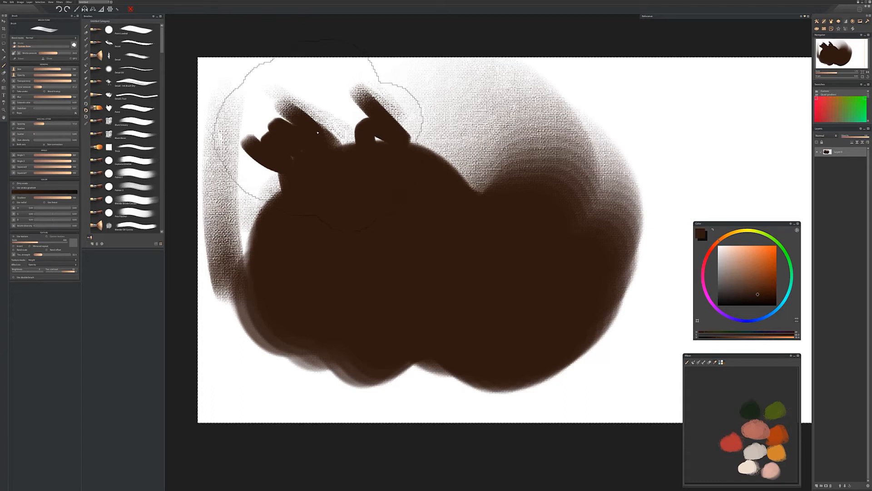
key("Delete")
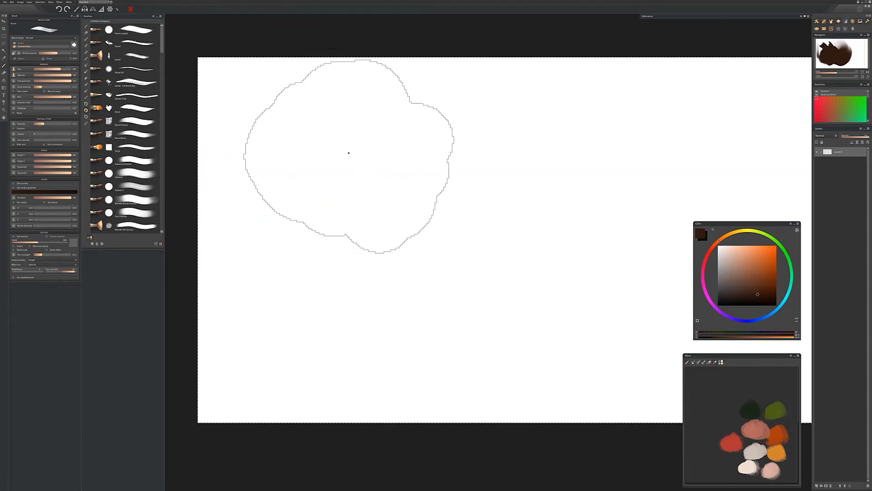
Practise resizing the brush interactively over the canvas, making it larger and smaller
left_click_drag(366, 141, 293, 143)
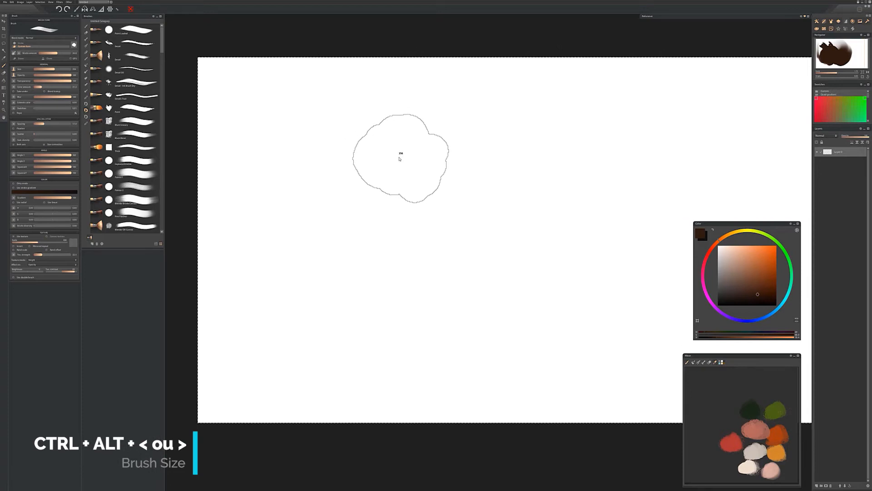
mouse_move(362, 158)
left_mouse_down("ctrl+alt")
mouse_move(450, 156)
mouse_move(376, 161)
left_mouse_up("ctrl+alt")
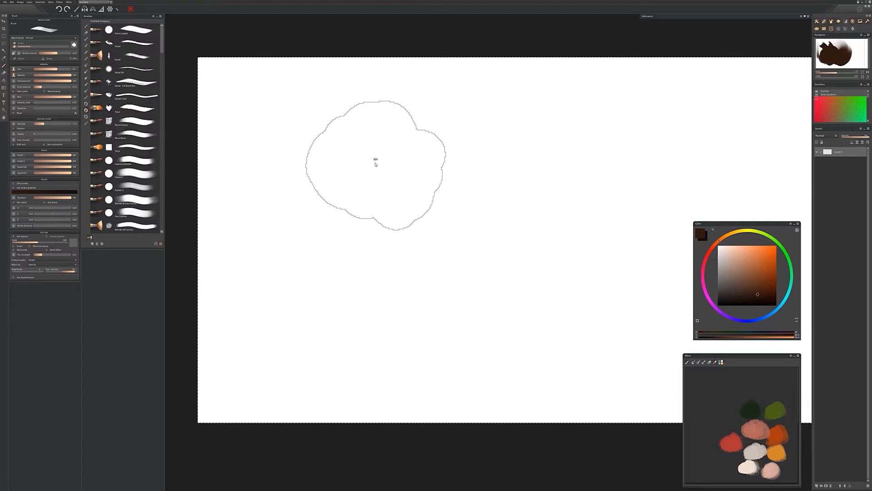
mouse_move(396, 166)
left_mouse_down()
mouse_move(441, 162)
mouse_move(345, 172)
mouse_move(420, 169)
mouse_move(360, 169)
mouse_move(444, 180)
left_mouse_up()
left_click_drag(478, 179, 333, 175)
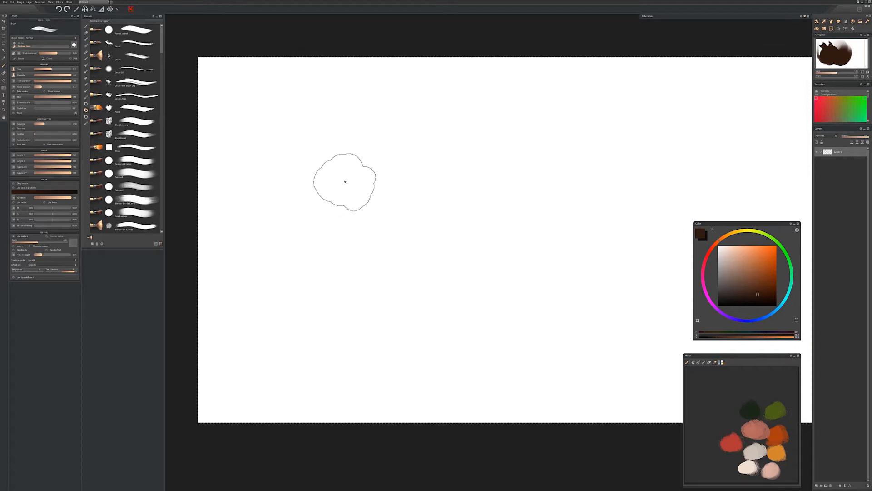
mouse_move(357, 175)
left_mouse_down()
mouse_move(326, 176)
mouse_move(383, 176)
mouse_move(340, 175)
left_mouse_up()
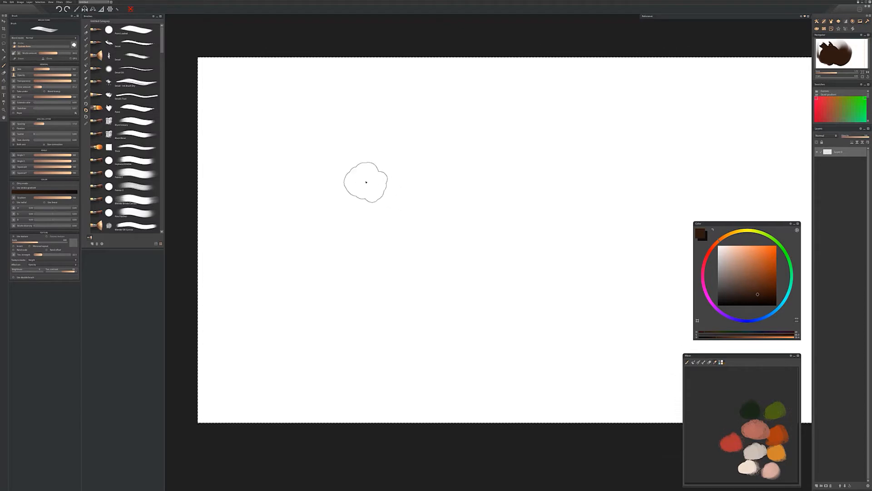
mouse_move(370, 167)
left_mouse_down()
mouse_move(435, 181)
mouse_move(395, 166)
mouse_move(432, 165)
mouse_move(384, 178)
mouse_move(404, 183)
mouse_move(375, 186)
mouse_move(413, 181)
mouse_move(366, 178)
left_mouse_up()
Check the size's pen pressure link and paint winding test strokes across the canvas, enlarging the brush for the last one
left_click(14, 70)
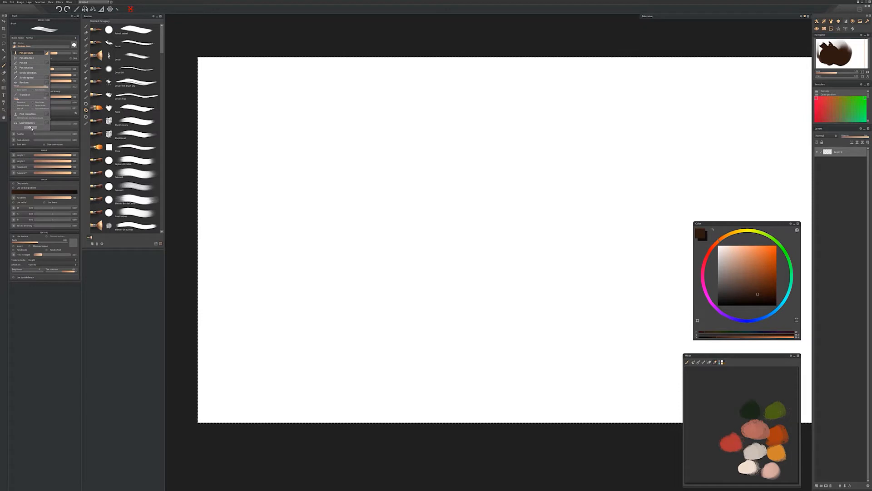
left_click(31, 127)
mouse_move(286, 100)
left_mouse_down()
mouse_move(395, 148)
mouse_move(450, 206)
mouse_move(459, 264)
mouse_move(382, 285)
mouse_move(341, 206)
mouse_move(277, 172)
mouse_move(232, 237)
mouse_move(285, 337)
mouse_move(399, 365)
mouse_move(511, 314)
mouse_move(547, 195)
left_mouse_up()
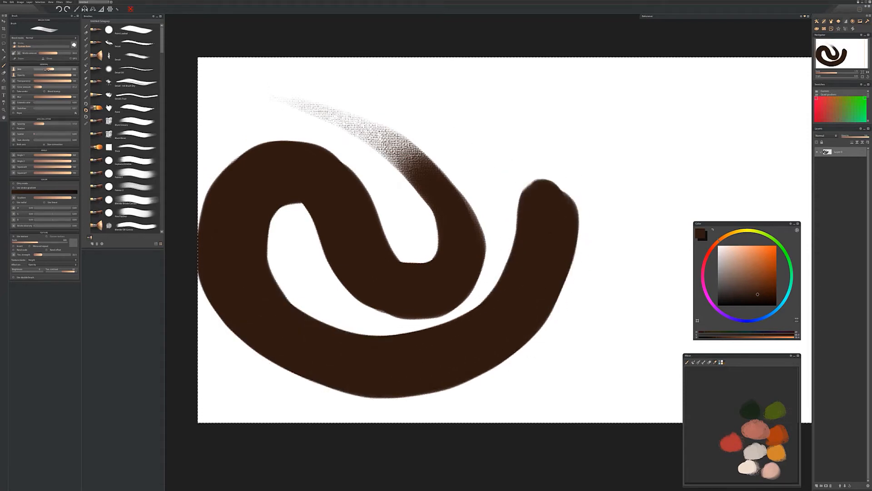
mouse_move(521, 97)
left_mouse_down()
mouse_move(553, 106)
mouse_move(633, 156)
mouse_move(654, 250)
mouse_move(648, 181)
mouse_move(662, 237)
mouse_move(586, 318)
mouse_move(477, 225)
mouse_move(427, 152)
mouse_move(459, 298)
mouse_move(452, 313)
left_mouse_up()
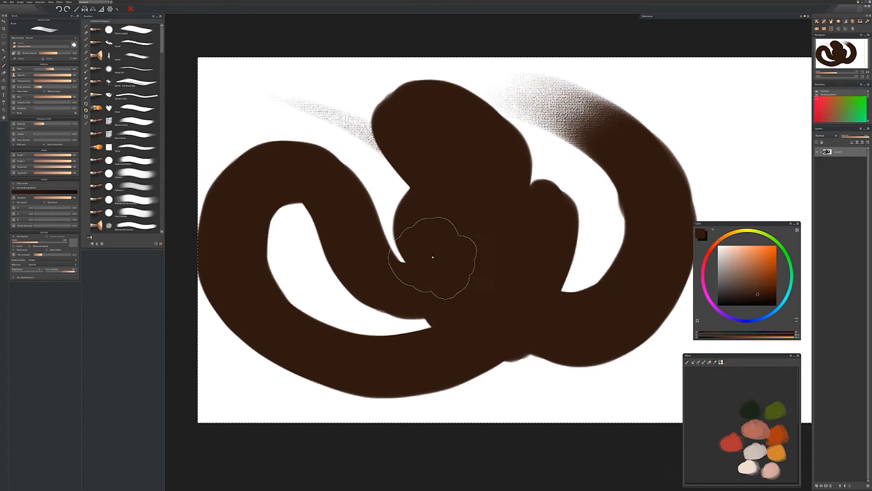
left_click_drag(55, 69, 63, 69)
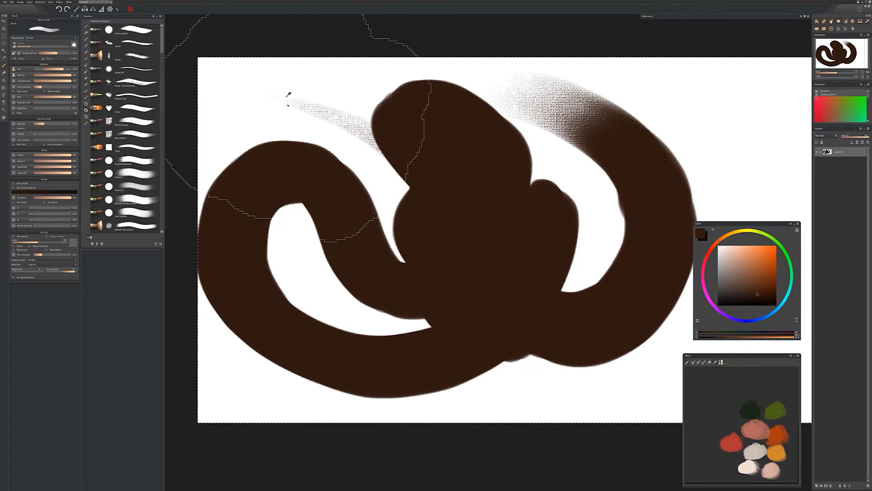
mouse_move(263, 91)
left_mouse_down()
mouse_move(390, 117)
mouse_move(489, 171)
mouse_move(398, 219)
left_mouse_up()
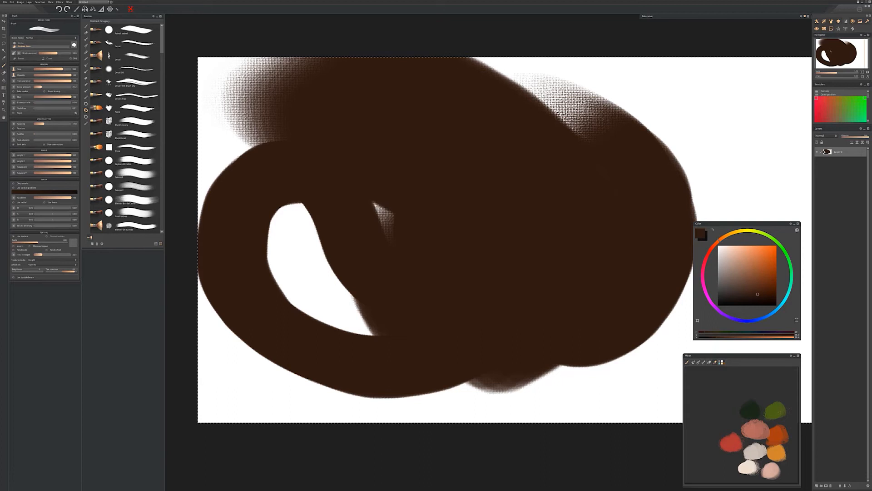
Reduce the brush size in several increments and clear all strokes from the canvas
key("bracketleft")
key("bracketleft")
key("bracketleft")
key("bracketleft")
key("bracketleft")
key("bracketleft")
key("Delete")
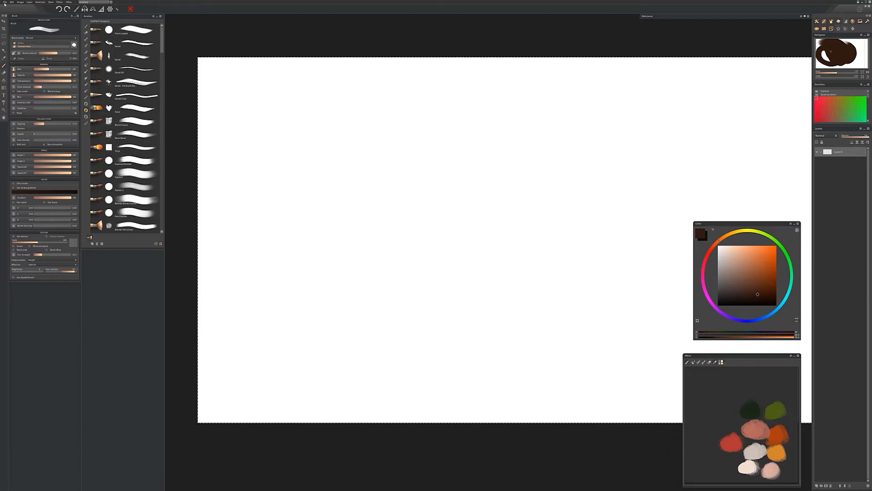
Paint a short test stroke in the upper-left part of the canvas and undo it
left_click_drag(326, 196, 313, 160)
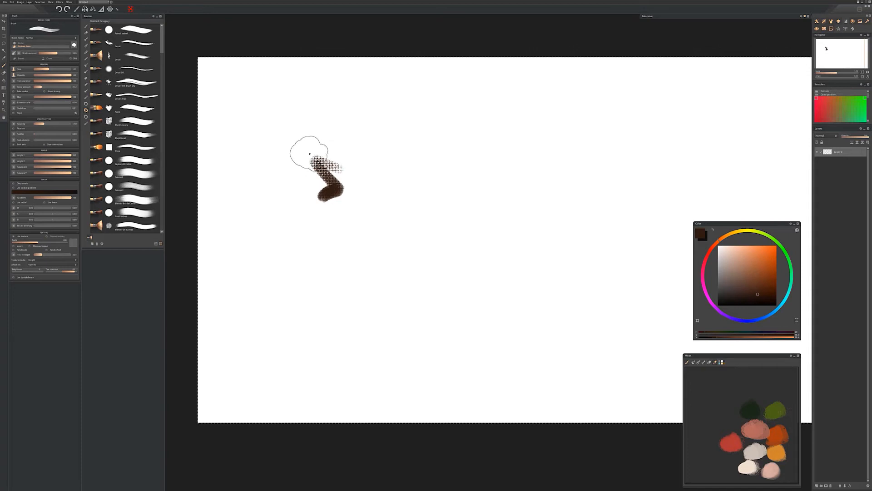
key("ctrl+z")
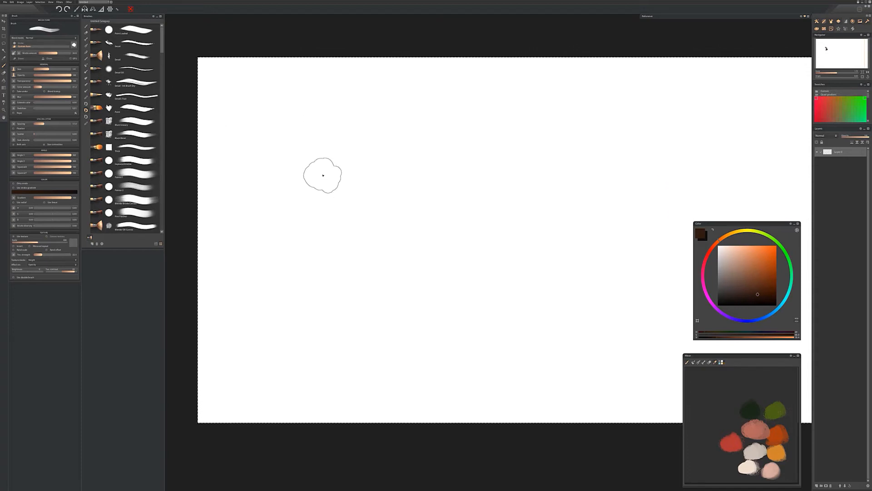
View the available brush shapes for the current brush and close the selection
left_click(57, 46)
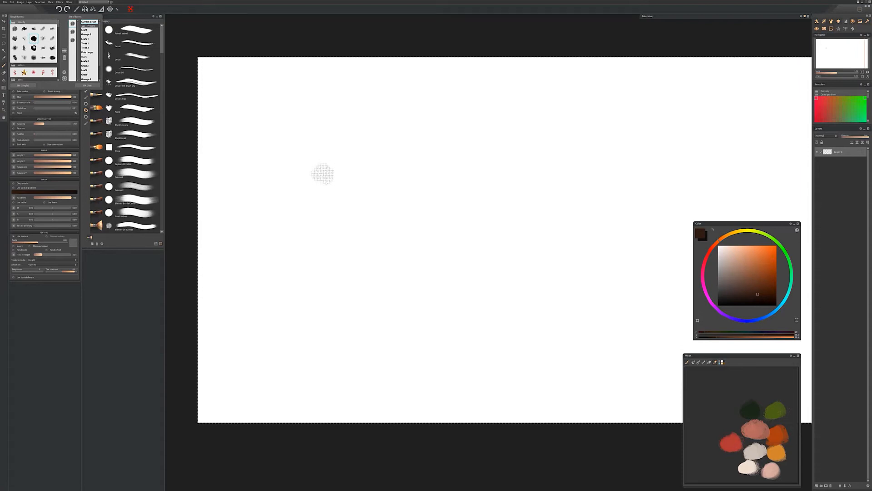
left_click(30, 85)
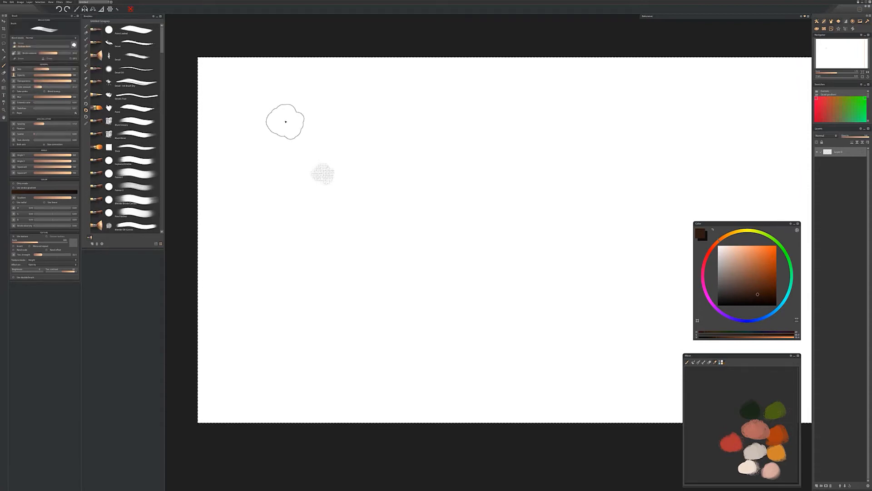
Adjust the brush size and paint two tapered dark brown strokes, a gentle arc along the top and a winding S-curve below
key("bracketright")
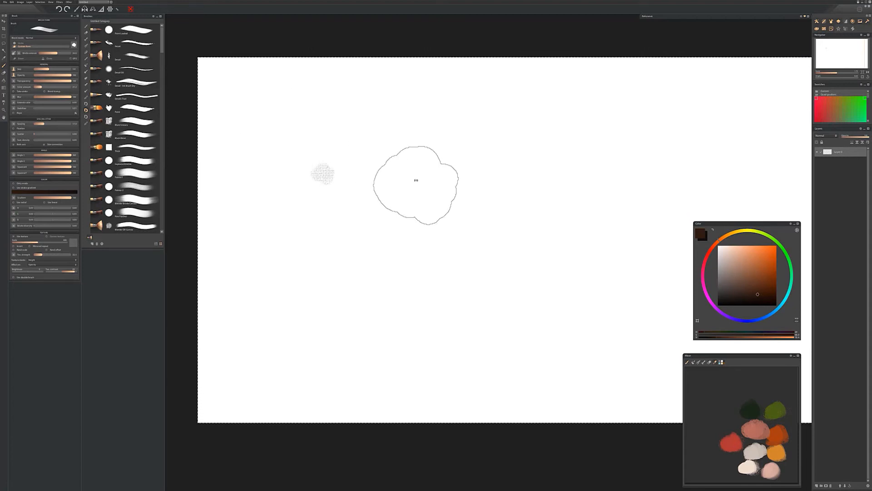
key("bracketleft")
key("bracketleft")
key("bracketleft")
mouse_move(249, 101)
left_mouse_down()
mouse_move(432, 112)
mouse_move(546, 152)
left_mouse_up()
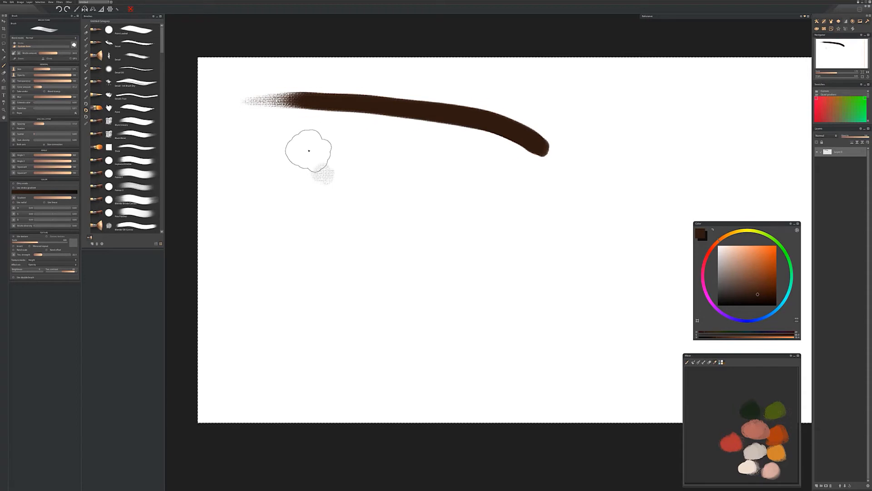
mouse_move(261, 144)
left_mouse_down()
mouse_move(383, 150)
mouse_move(555, 187)
mouse_move(611, 277)
mouse_move(399, 195)
mouse_move(383, 271)
left_mouse_up()
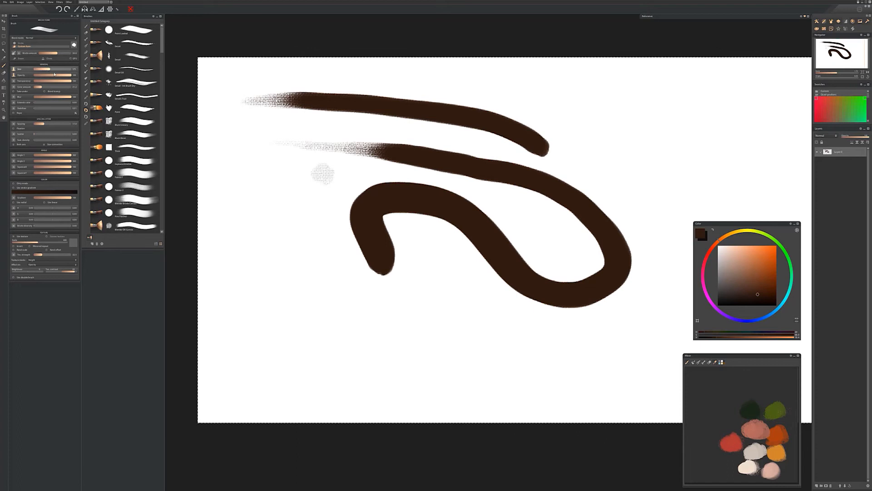
Paint a zigzagging dark brown stroke below the existing ones and a row of faint dabs above, and clear the canvas
mouse_move(278, 162)
left_mouse_down()
mouse_move(293, 176)
mouse_move(282, 252)
mouse_move(321, 328)
mouse_move(403, 303)
left_mouse_up()
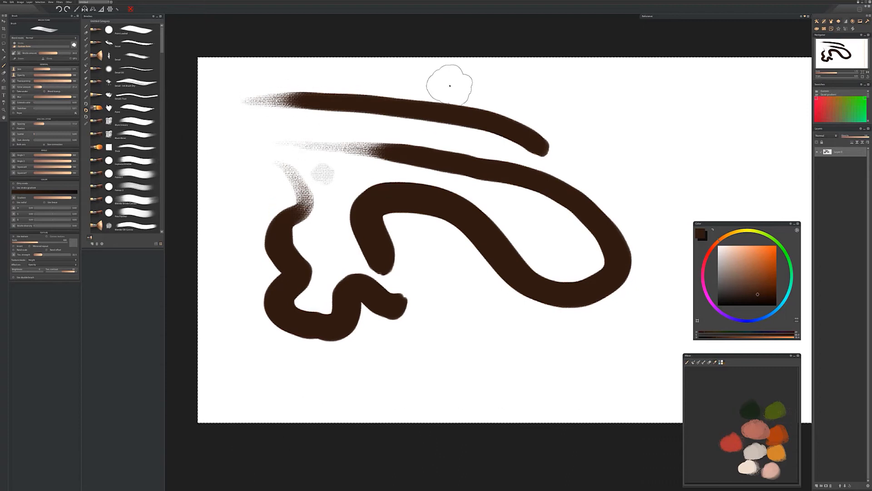
mouse_move(464, 83)
left_mouse_down()
mouse_move(660, 103)
mouse_move(727, 134)
left_mouse_up()
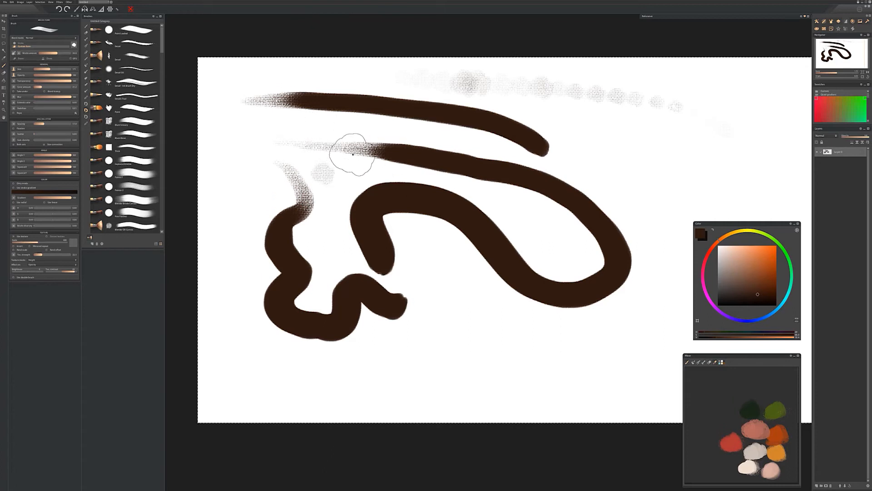
key("Delete")
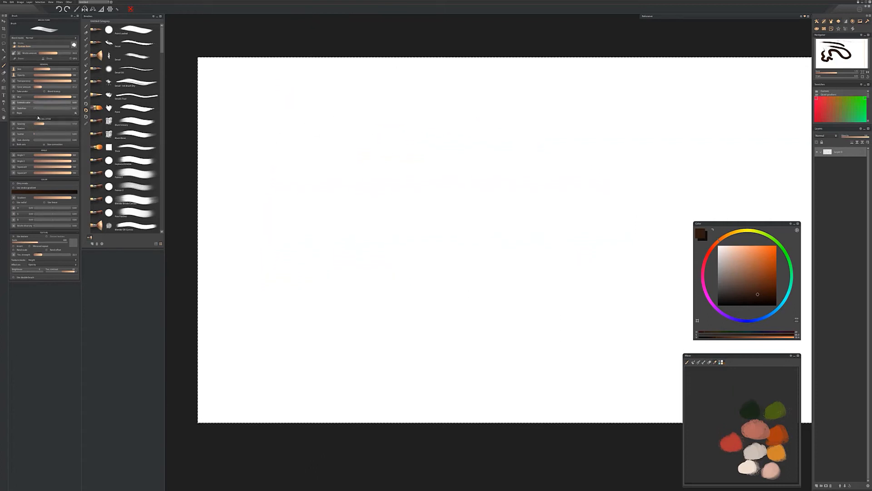
Increase the brush spacing, unlink opacity from pen pressure, and paint three horizontal rows of faint, separated dabs across the canvas
left_click(49, 124)
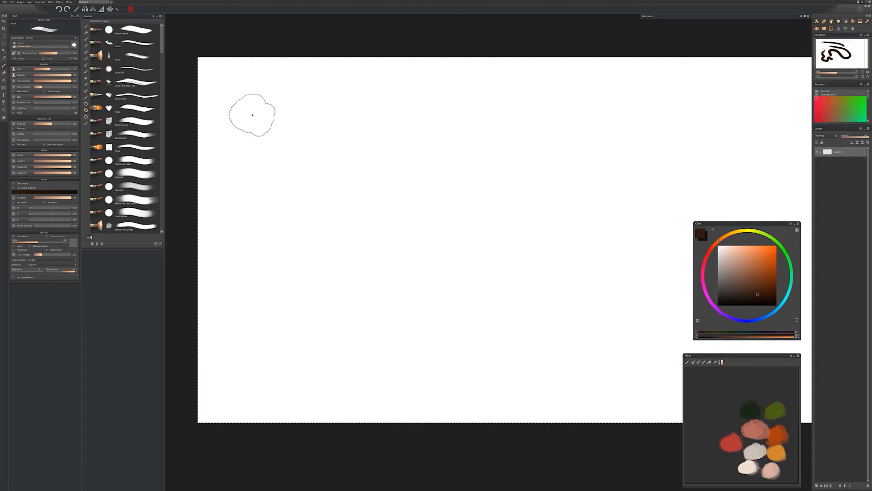
left_click_drag(247, 115, 568, 119)
left_click(14, 75)
left_click(36, 131)
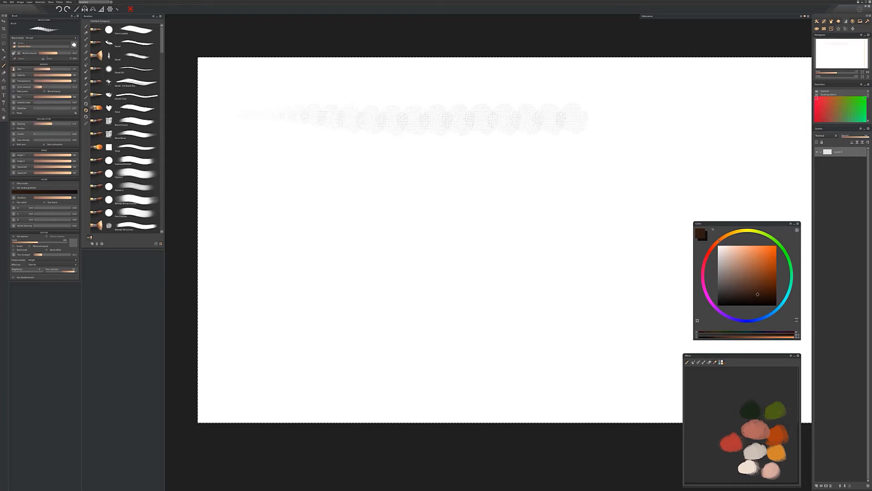
mouse_move(244, 175)
left_mouse_down()
mouse_move(433, 188)
mouse_move(623, 181)
left_mouse_up()
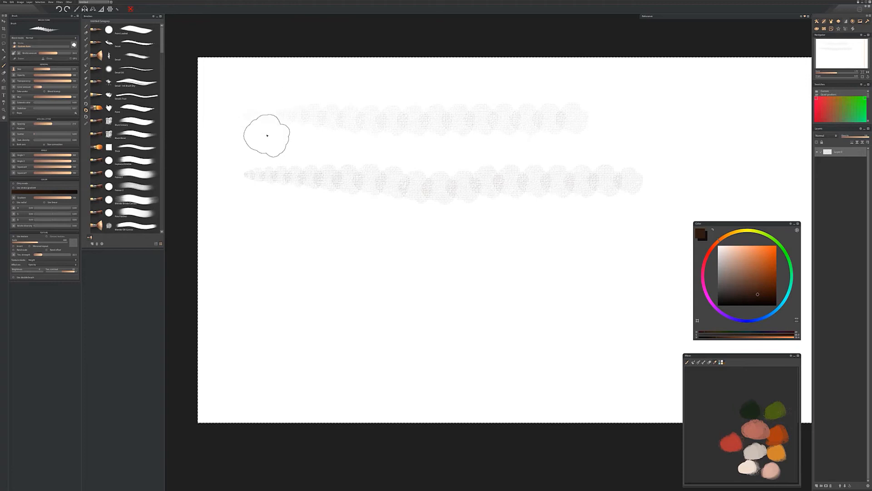
left_click_drag(235, 217, 636, 225)
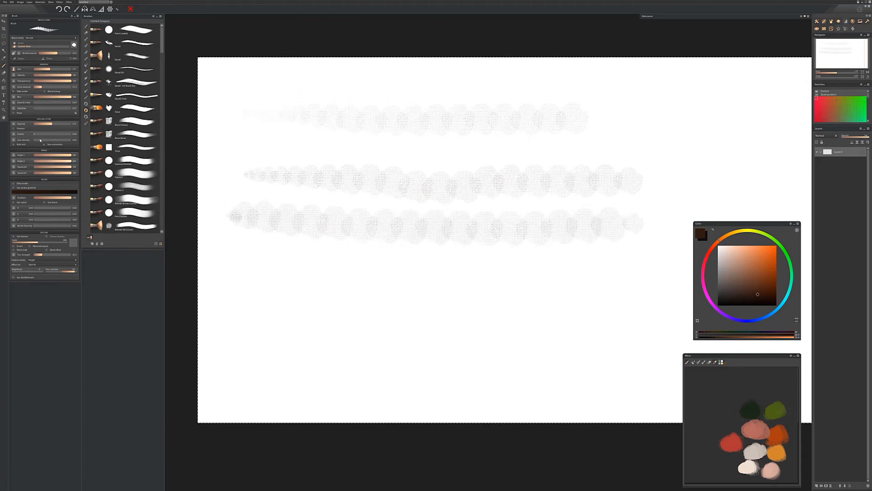
Reduce the brush spacing and paint three solid dark brown horizontal strokes below the faint rows, the middle one short
left_click_drag(44, 124, 40, 124)
left_click_drag(240, 274, 549, 287)
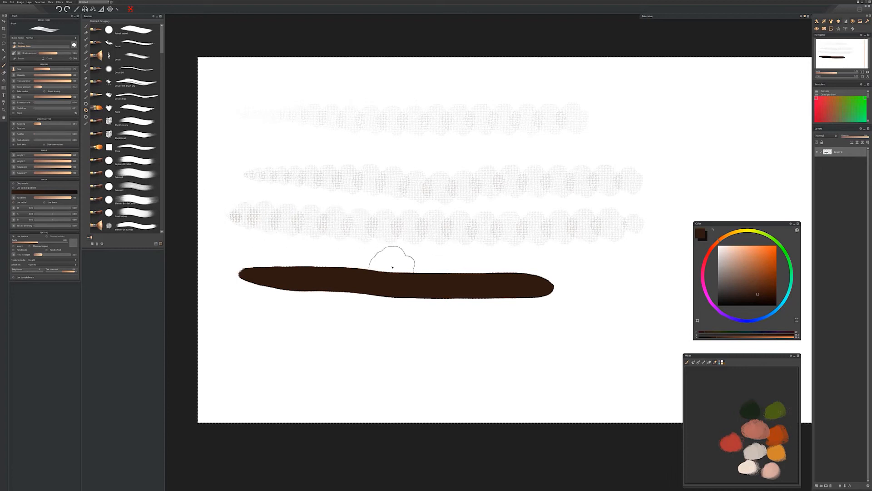
left_click_drag(261, 320, 364, 322)
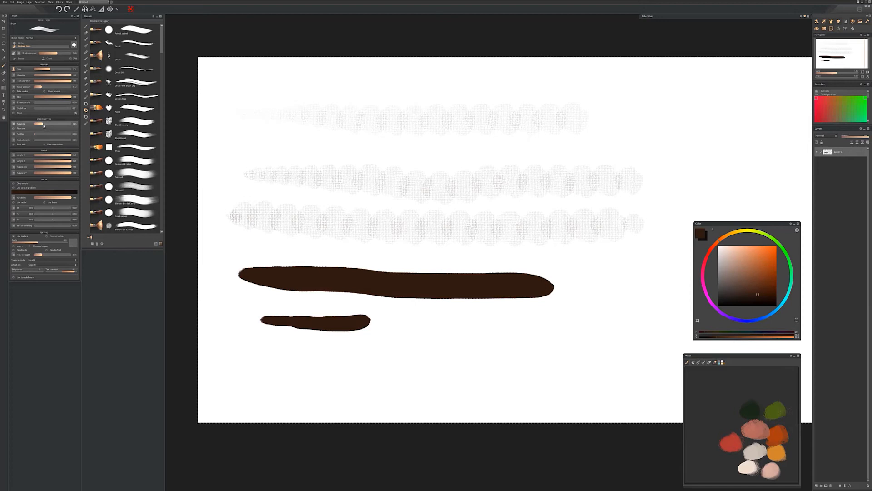
left_click_drag(237, 348, 538, 347)
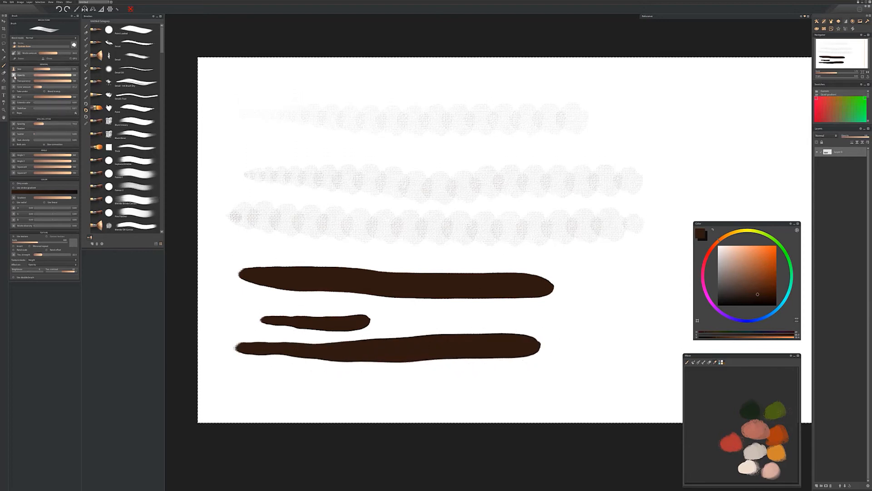
Link the brush opacity to pen pressure and paint a horizontal stroke with a textured, fading start below the others
left_click(14, 53)
left_click(23, 57)
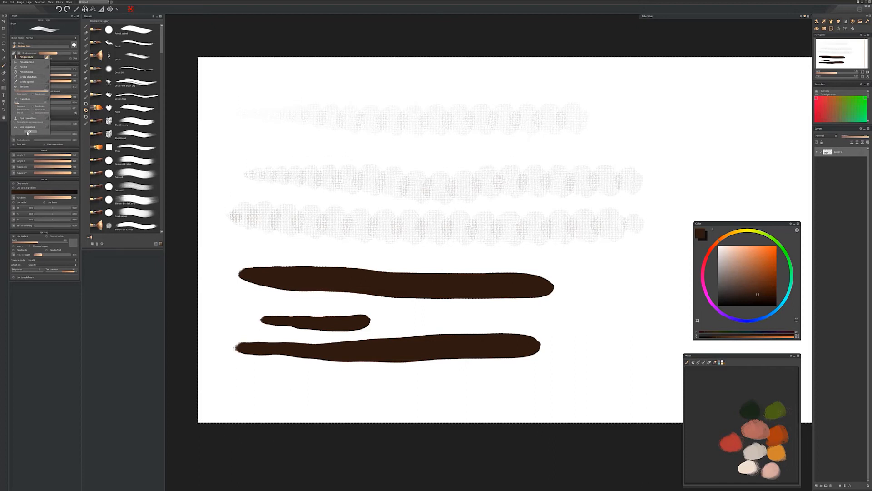
left_click(27, 132)
left_click_drag(240, 377, 540, 381)
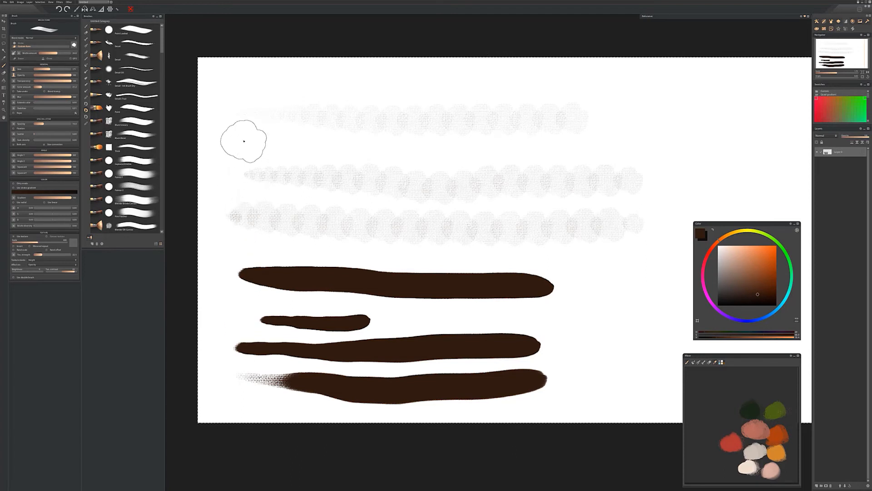
Adjust the brush's texture scale and paint strokes of varying pressure between the faint rows and the solid strokes
left_click(23, 243)
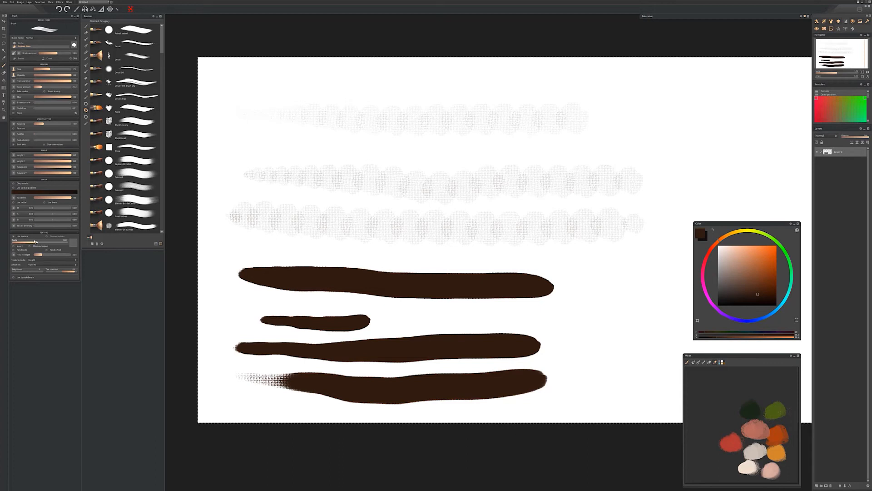
mouse_move(36, 242)
left_mouse_down()
mouse_move(27, 247)
mouse_move(37, 243)
left_mouse_up()
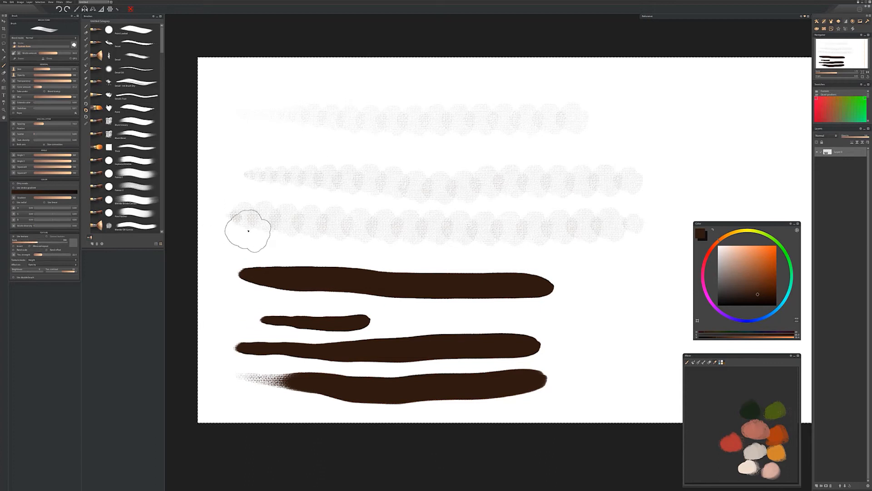
mouse_move(241, 244)
left_mouse_down()
mouse_move(491, 261)
mouse_move(536, 257)
mouse_move(592, 245)
left_mouse_up()
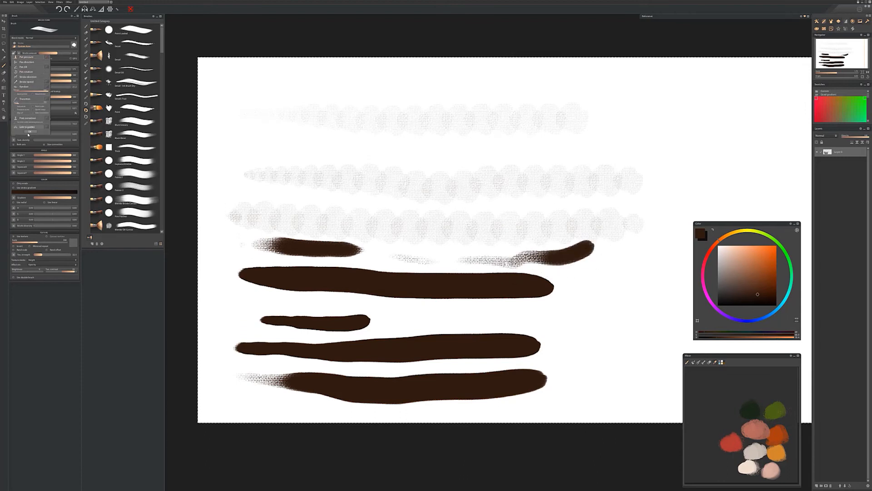
Switch the pen pressure link from opacity to transparency and paint a long translucent stroke looping back along the canvas's upper part
left_click(14, 81)
left_click(27, 62)
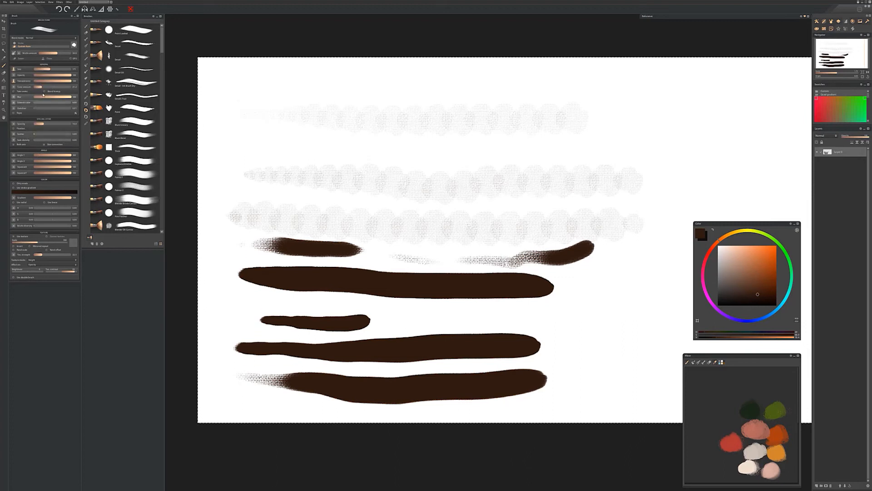
mouse_move(246, 87)
left_mouse_down()
mouse_move(477, 82)
mouse_move(582, 91)
mouse_move(667, 138)
mouse_move(432, 121)
mouse_move(318, 155)
left_mouse_up()
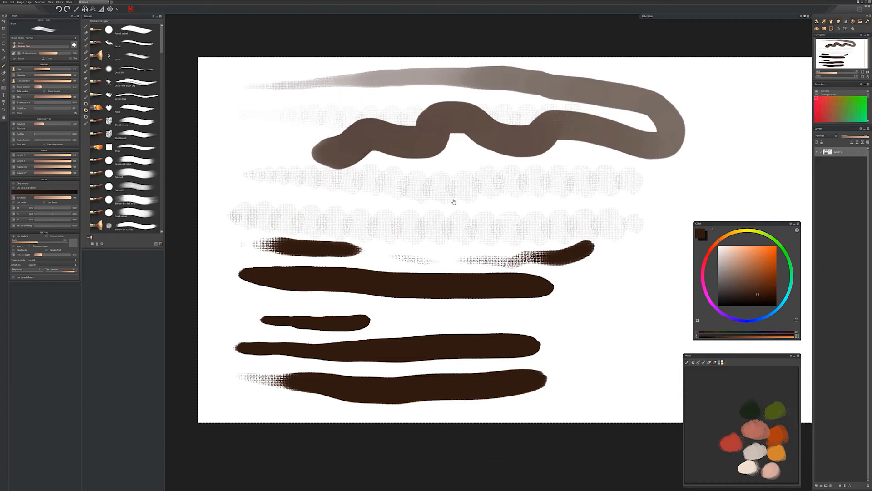
Reduce the brush size and outline a long thin rectangle extending from the end of the lower dark strokes
left_click_drag(454, 202, 298, 189)
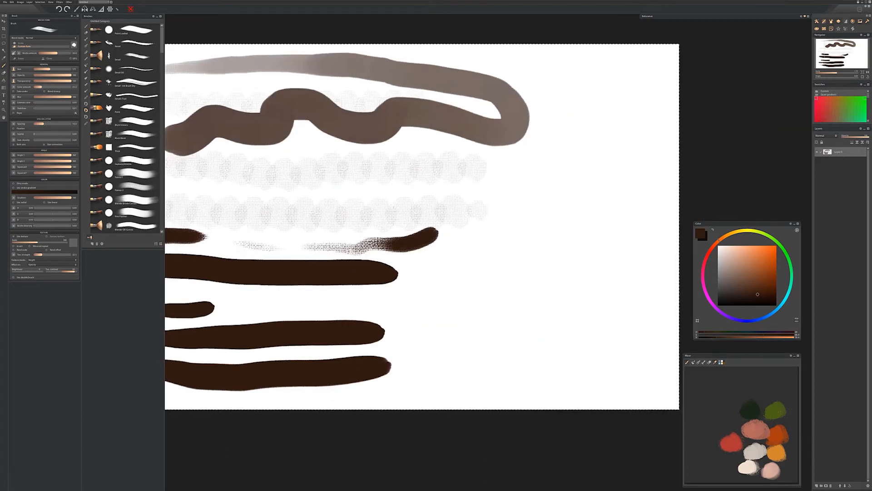
left_click(14, 87)
left_click(428, 229)
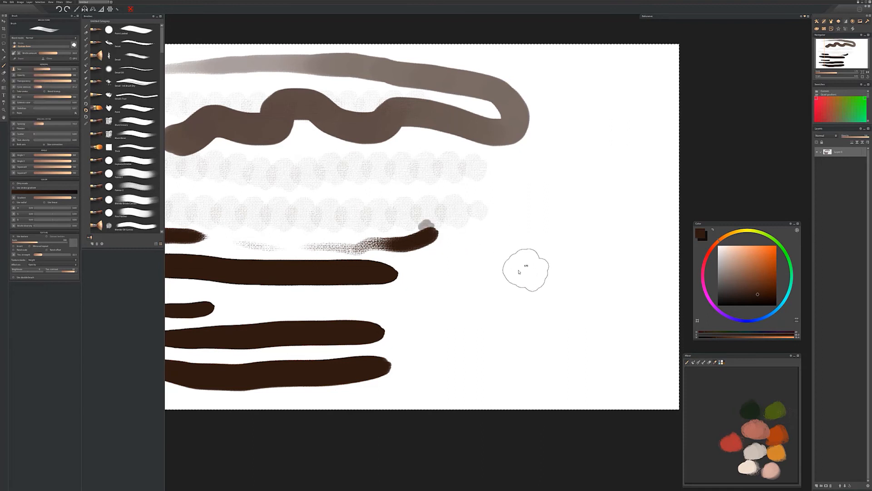
mouse_move(626, 310)
left_mouse_down()
mouse_move(377, 305)
mouse_move(653, 312)
mouse_move(374, 324)
left_mouse_up()
left_click(653, 313)
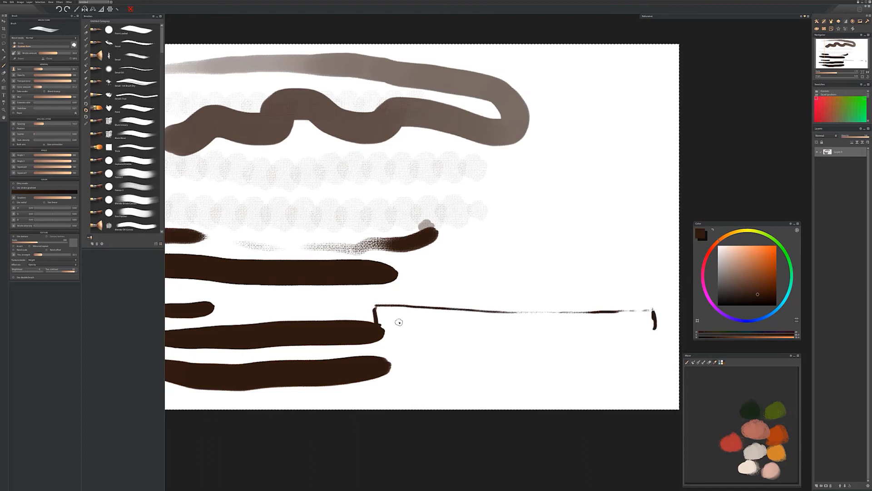
left_click_drag(654, 327, 384, 334)
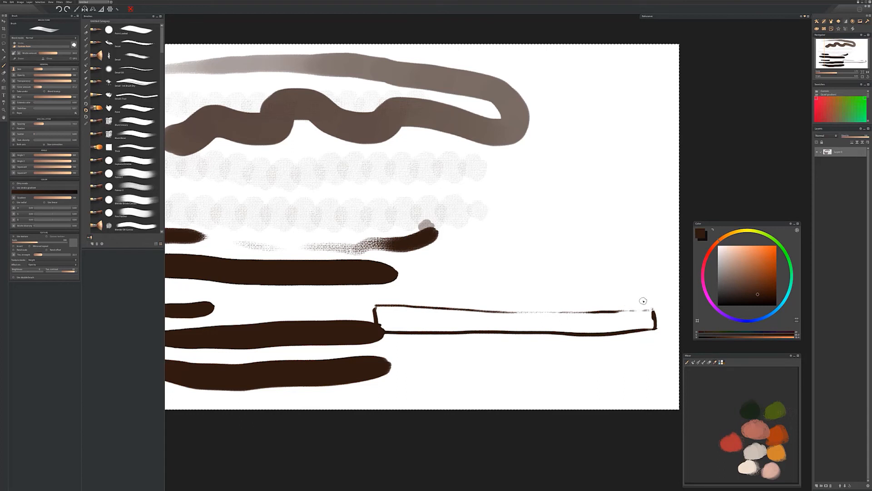
Paint a row of short dashes above the rectangle and outline a second long thin rectangle above the dashes
left_click_drag(637, 300, 505, 301)
left_click_drag(486, 300, 466, 299)
mouse_move(647, 286)
left_mouse_down()
mouse_move(399, 275)
mouse_move(512, 268)
mouse_move(647, 275)
left_mouse_up()
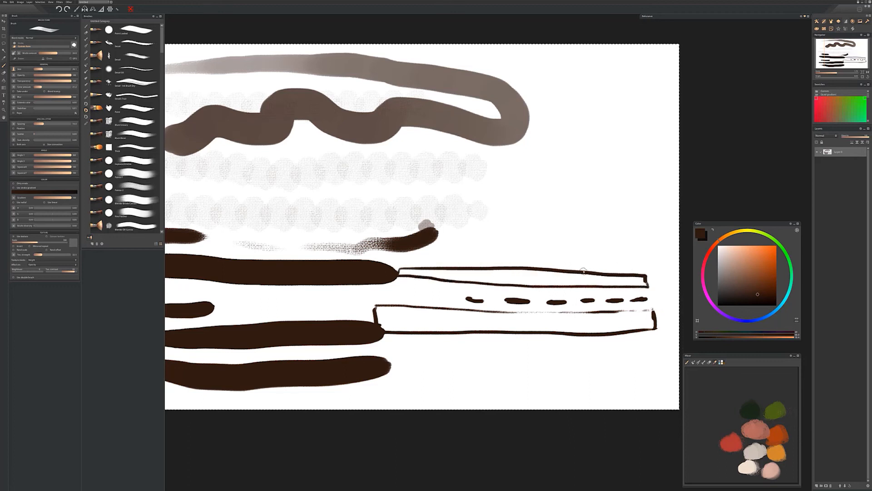
left_click_drag(430, 298, 454, 296)
Pick orange, circle the first dash, the textured stroke and the upper rectangle's near end, and draw a narrow upright rectangle across both outlines
left_click_drag(772, 271, 776, 265)
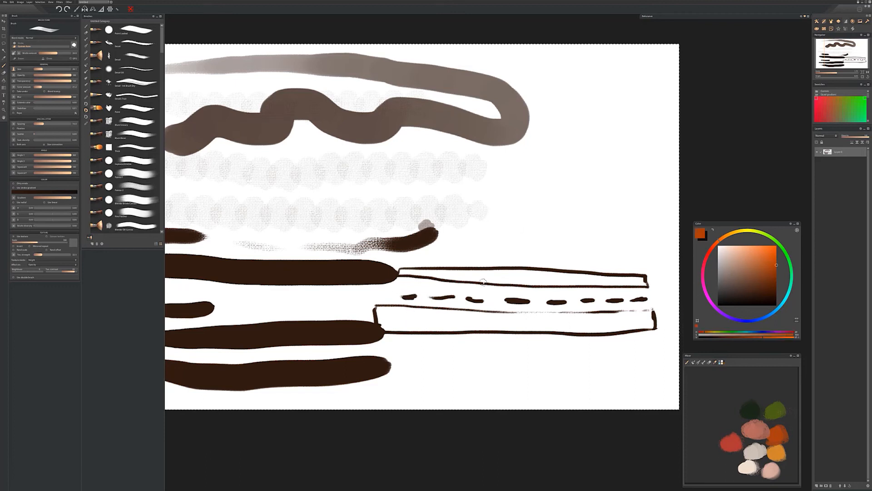
mouse_move(393, 289)
left_mouse_down()
mouse_move(404, 298)
mouse_move(377, 251)
left_mouse_up()
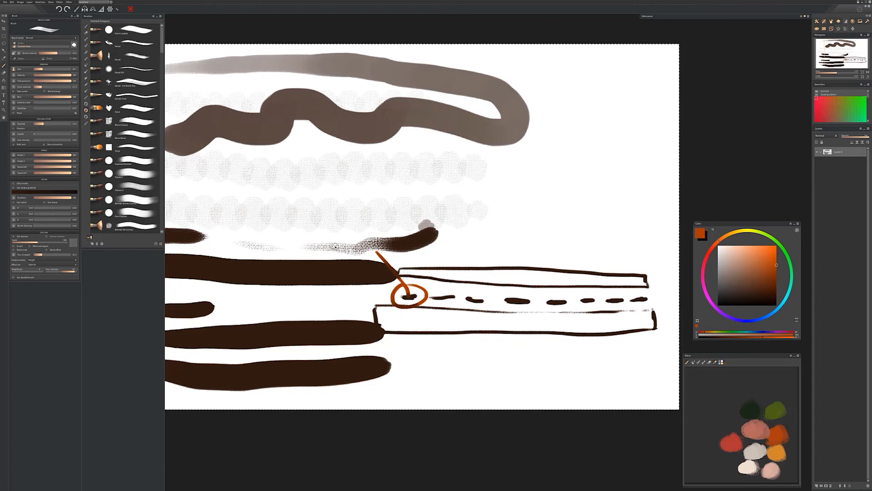
mouse_move(338, 222)
left_mouse_down()
mouse_move(380, 250)
mouse_move(314, 224)
mouse_move(340, 221)
left_mouse_up()
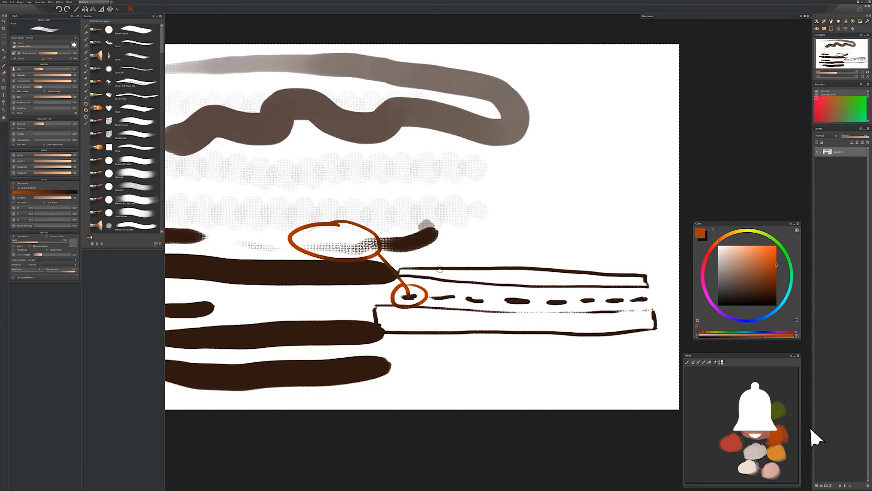
mouse_move(439, 254)
left_mouse_down()
mouse_move(513, 274)
mouse_move(443, 286)
mouse_move(400, 274)
mouse_move(428, 253)
mouse_move(490, 264)
left_mouse_up()
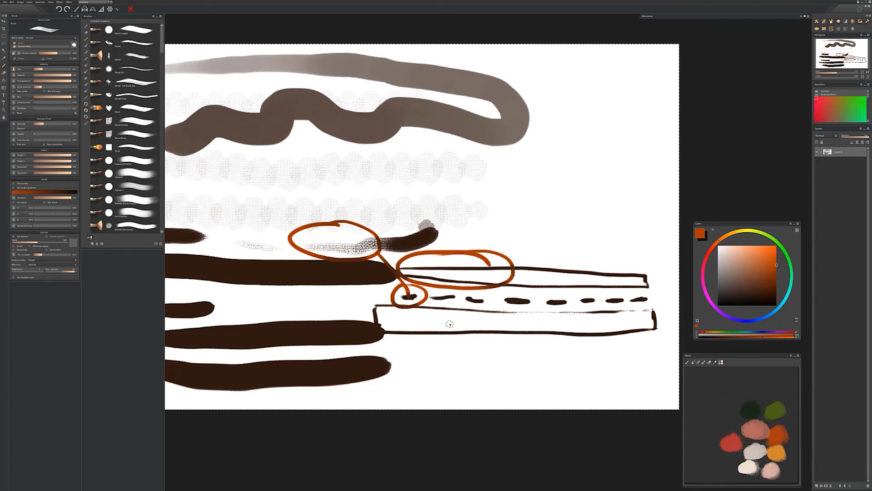
mouse_move(458, 250)
left_mouse_down()
mouse_move(462, 332)
mouse_move(460, 343)
mouse_move(443, 342)
mouse_move(439, 248)
mouse_move(461, 248)
left_mouse_up()
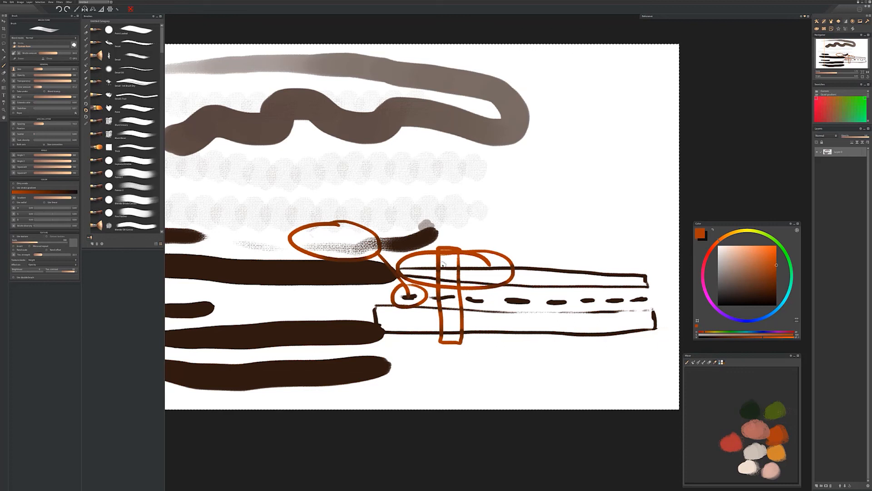
Circle the faded start of the translucent stroke in orange, number it 2, and label the circled textured section
left_click_drag(208, 70, 280, 87)
mouse_move(190, 69)
left_mouse_down()
mouse_move(322, 86)
mouse_move(200, 69)
left_mouse_up()
left_click_drag(221, 111, 253, 121)
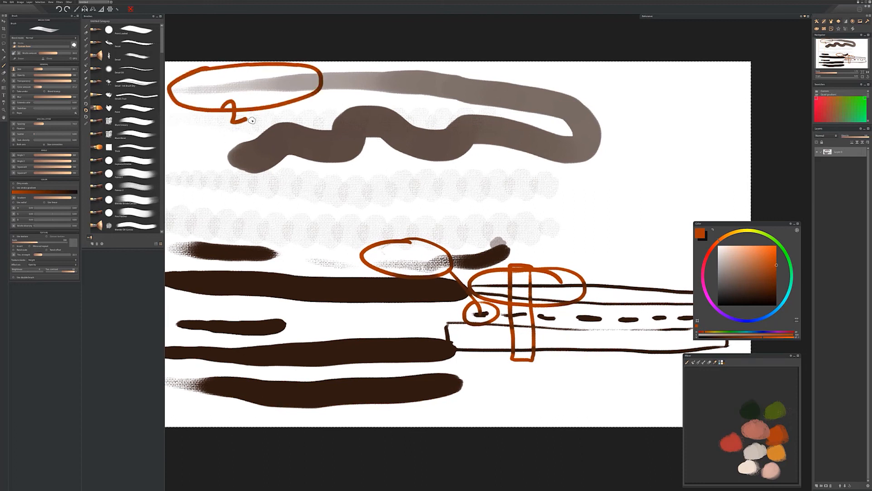
left_click_drag(395, 244, 403, 253)
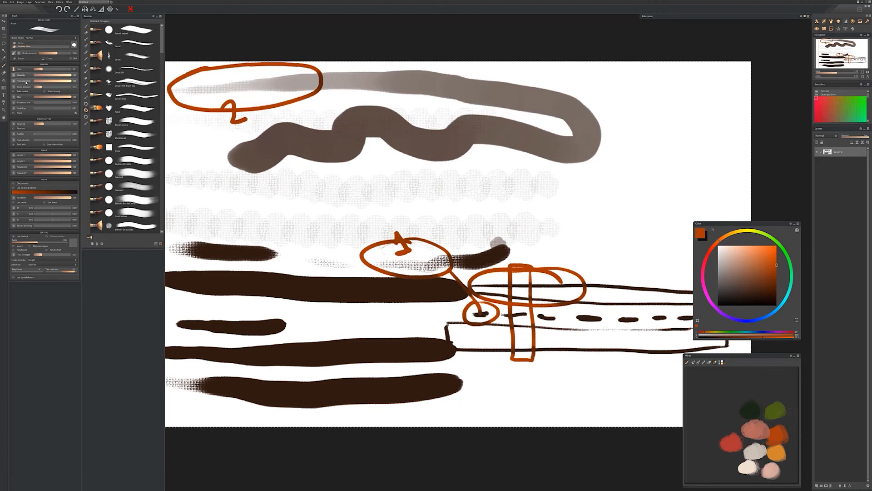
Examine the input links available for the brush's opacity and transparency settings
left_click_drag(290, 213, 431, 223)
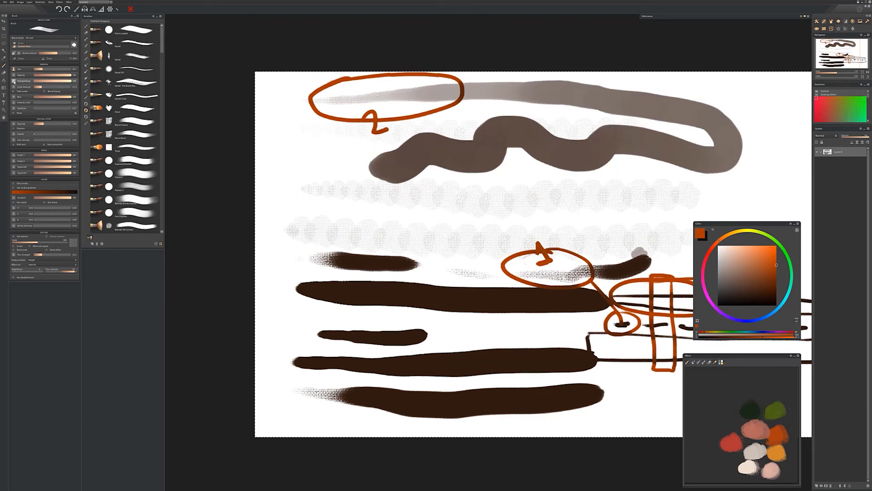
left_click(14, 76)
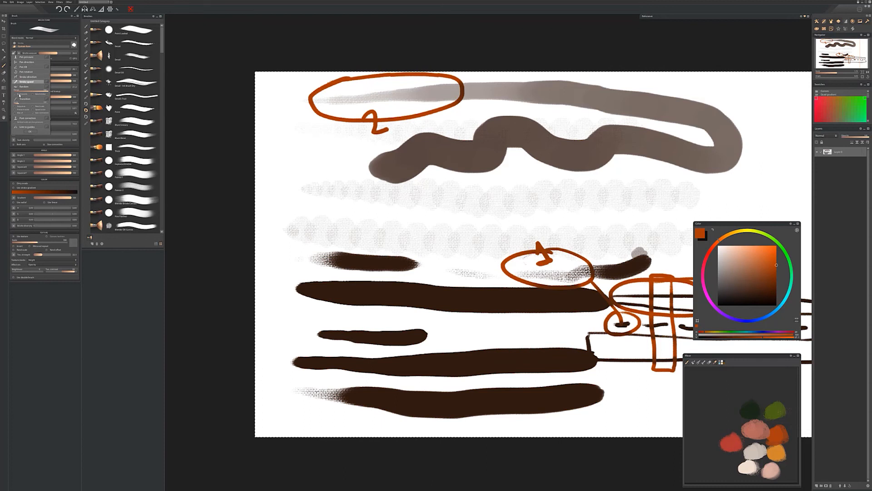
left_click(28, 132)
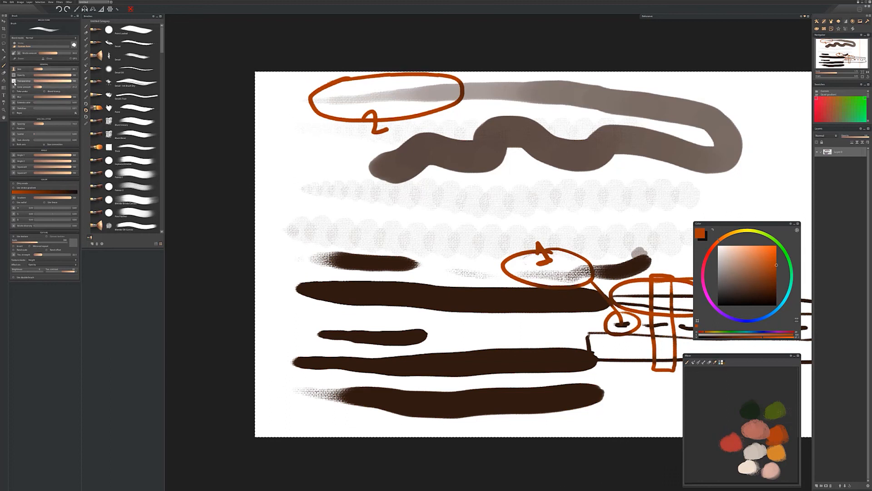
left_click(13, 76)
left_click(30, 136)
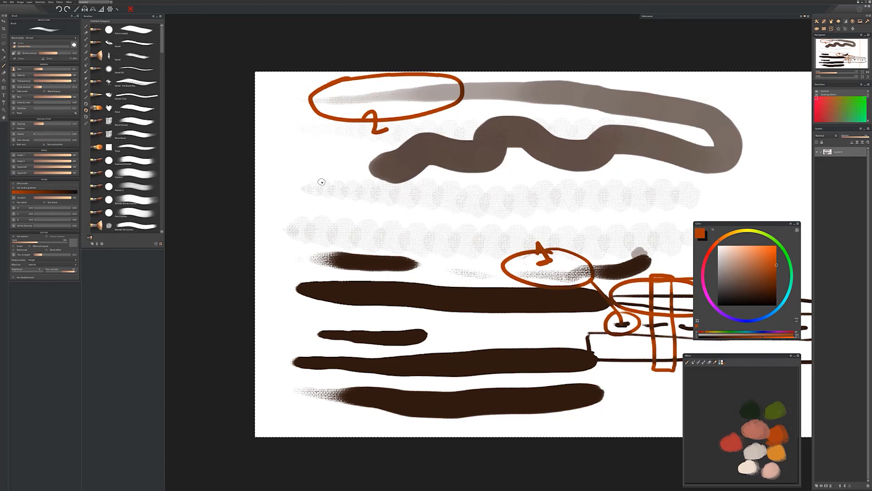
Link the brush's opacity to pen pressure
left_click_drag(248, 168, 243, 162)
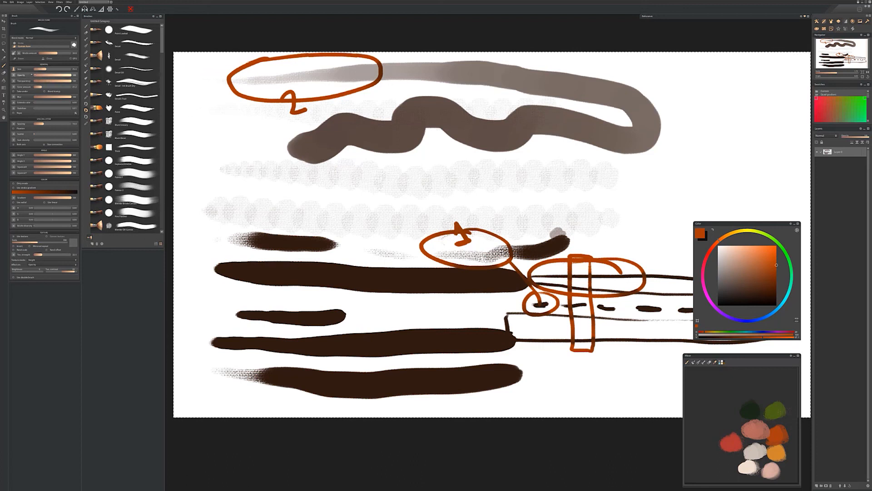
left_click(14, 75)
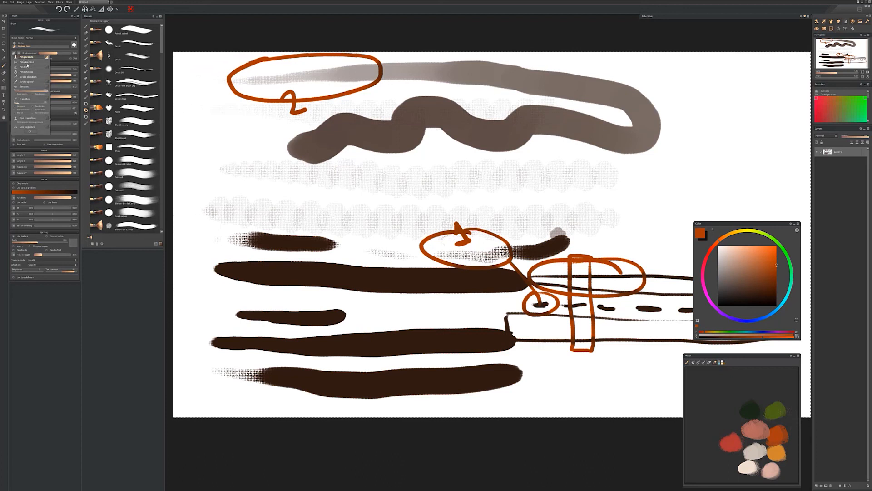
left_click(30, 129)
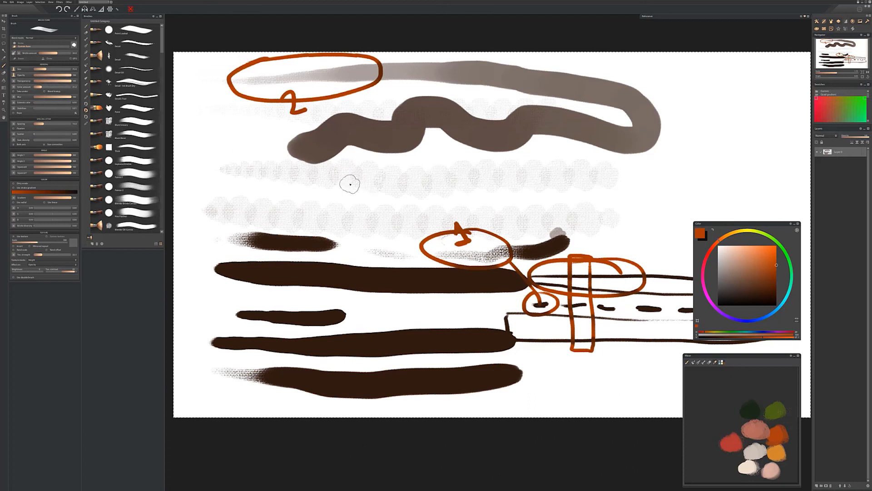
Clear the canvas and paint several winding orange test strokes with varying pressure, enlarging the brush partway through
key("Delete")
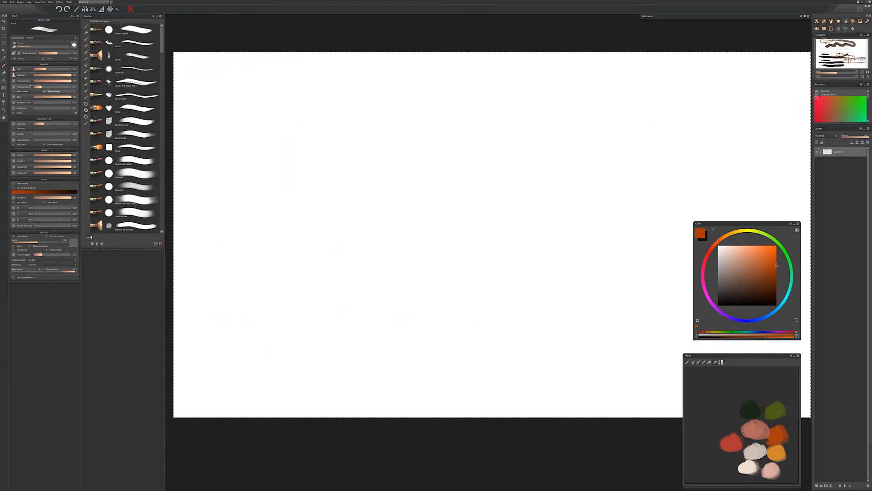
mouse_move(309, 109)
left_mouse_down()
mouse_move(275, 111)
mouse_move(287, 215)
mouse_move(359, 262)
left_mouse_up()
mouse_move(423, 94)
left_mouse_down()
mouse_move(430, 103)
mouse_move(392, 254)
mouse_move(355, 233)
left_mouse_up()
key("]")
mouse_move(458, 144)
left_mouse_down()
mouse_move(468, 240)
mouse_move(353, 268)
left_mouse_up()
mouse_move(371, 169)
left_mouse_down()
mouse_move(351, 239)
mouse_move(312, 195)
mouse_move(302, 272)
mouse_move(214, 136)
mouse_move(278, 283)
left_mouse_up()
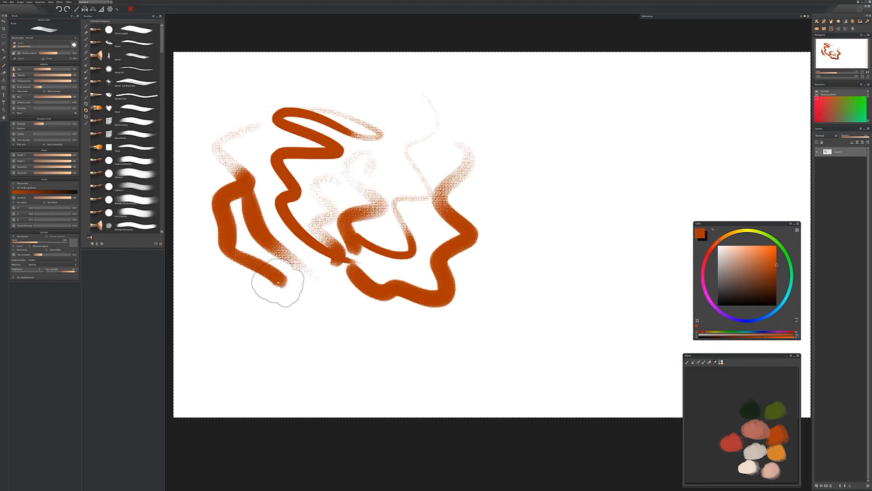
left_click_drag(315, 248, 326, 276)
Pick a yellow-green and paint several winding strokes across the orange ones, varying the pressure
left_click_drag(771, 244, 759, 231)
mouse_move(278, 130)
left_mouse_down()
mouse_move(280, 182)
mouse_move(298, 199)
mouse_move(294, 136)
mouse_move(316, 218)
left_mouse_up()
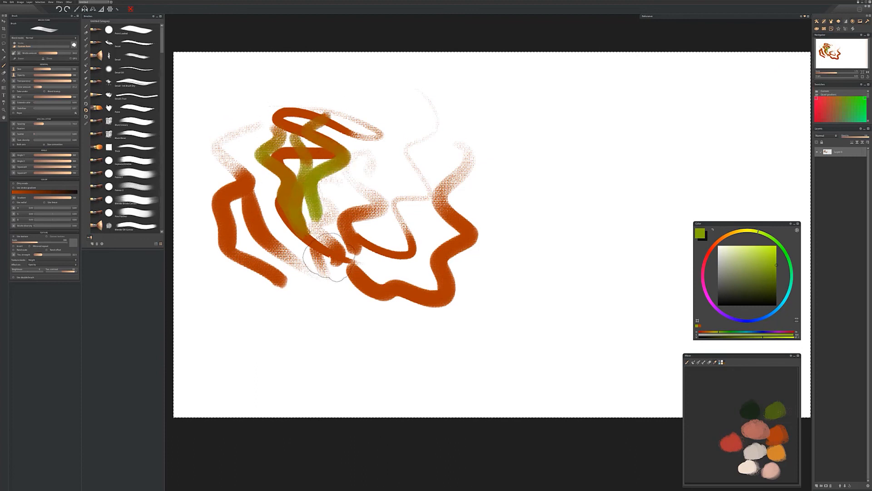
left_click_drag(353, 272, 220, 183)
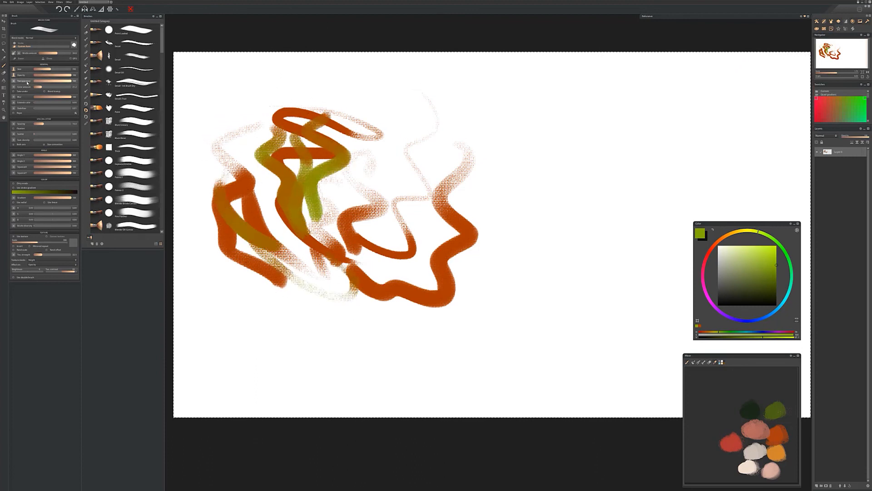
left_click_drag(359, 138, 349, 255)
left_click_drag(389, 296, 303, 209)
mouse_move(286, 190)
left_mouse_down()
mouse_move(277, 210)
mouse_move(418, 271)
left_mouse_up()
mouse_move(449, 223)
left_mouse_down()
mouse_move(295, 300)
mouse_move(268, 218)
mouse_move(313, 204)
mouse_move(236, 235)
left_mouse_up()
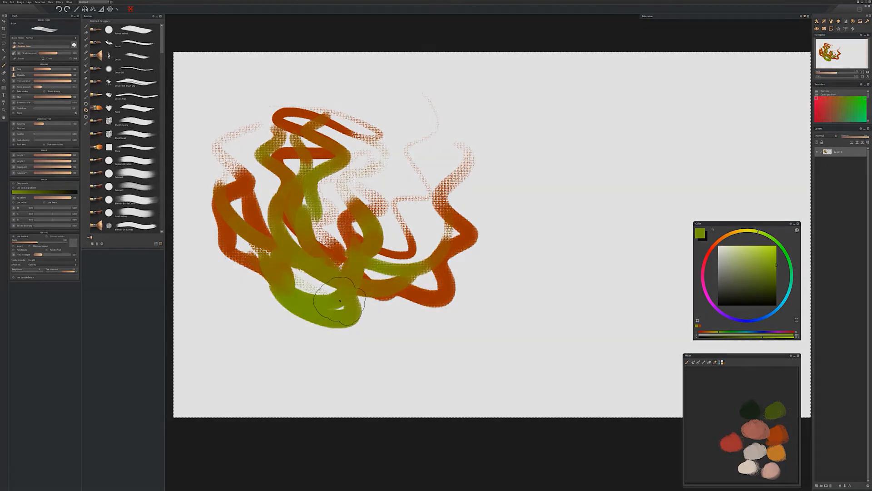